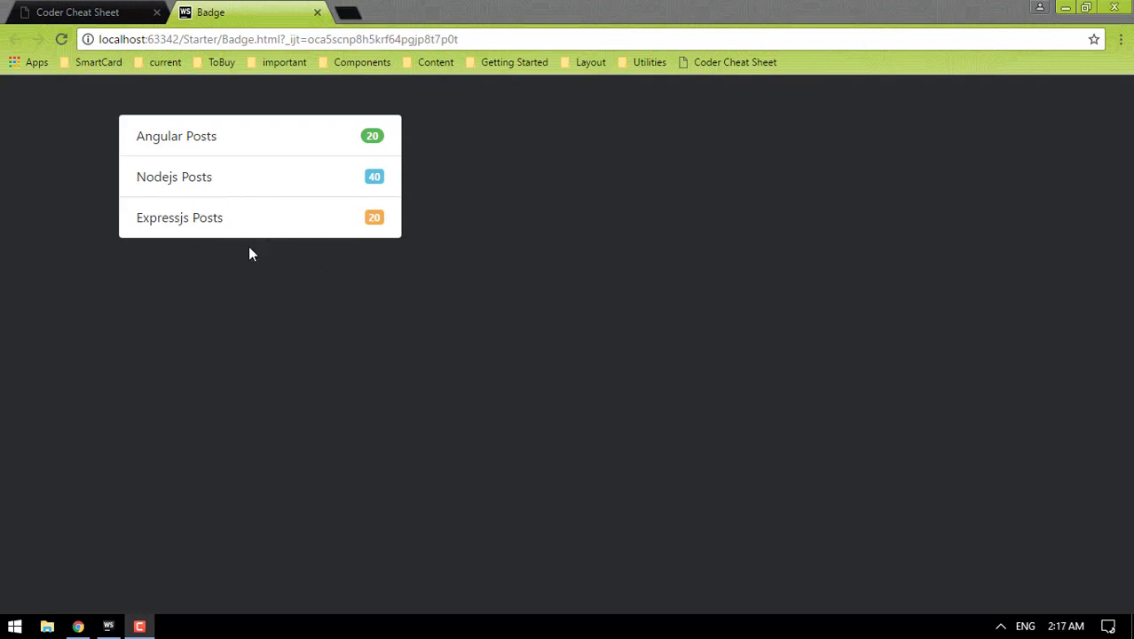
# - Jump to the BreadCrumb section of the Coder Cheat Sheet, then return to Badge.html in WebStorm
pyautogui.moveTo(394, 232); pyautogui.dragTo(371, 136)
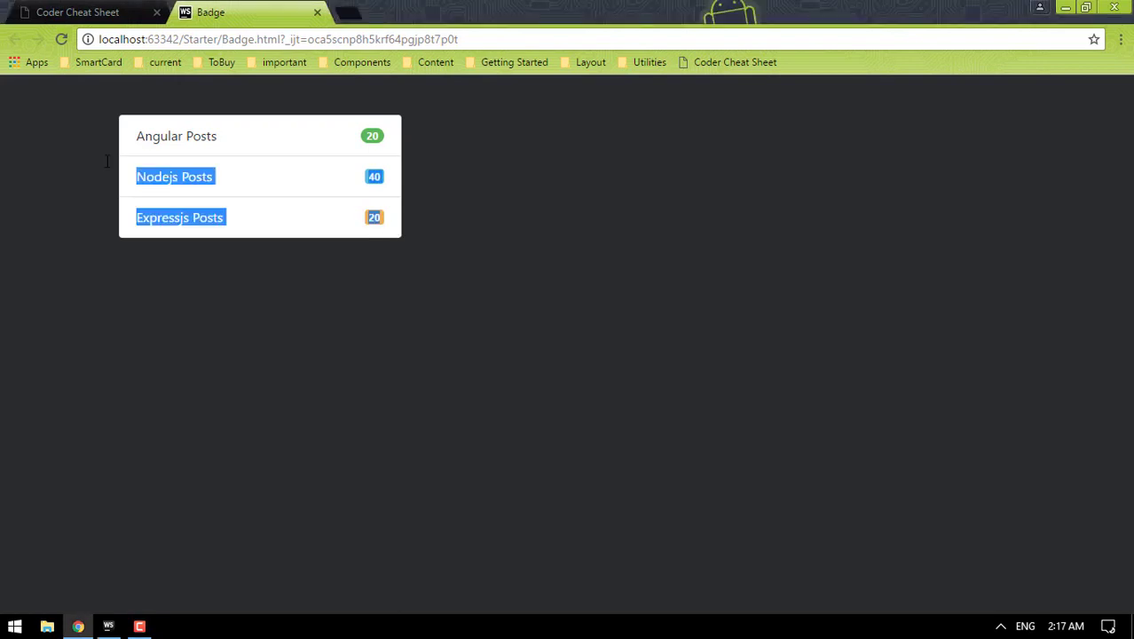
pyautogui.click(98, 7)
pyautogui.scroll(2, 479, 222)
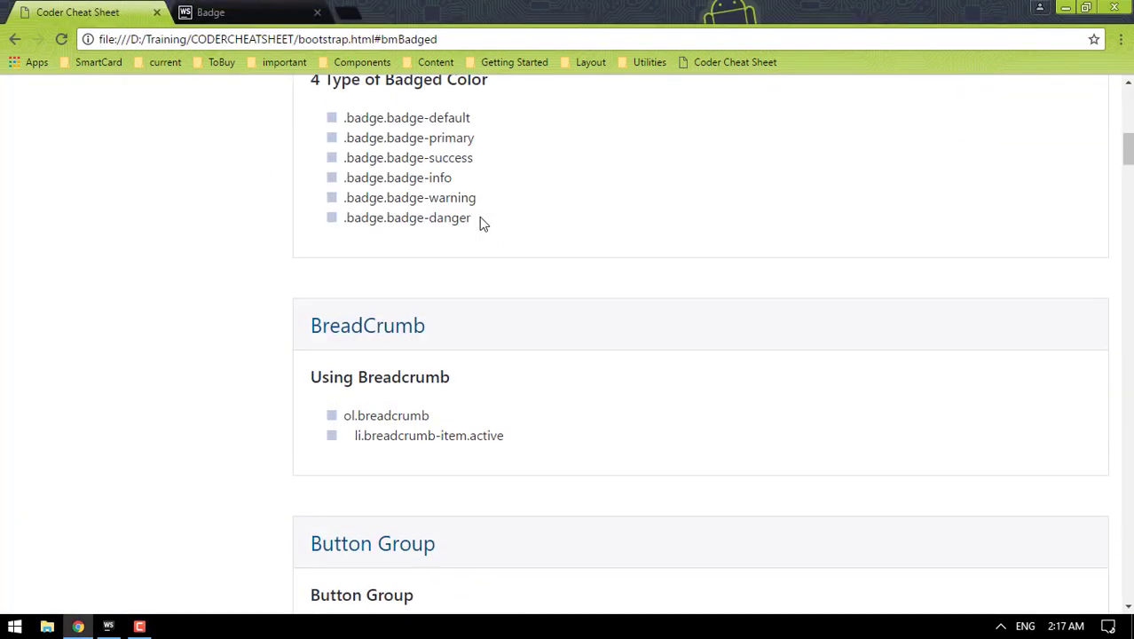
pyautogui.scroll(2, 479, 221)
pyautogui.click(346, 105)
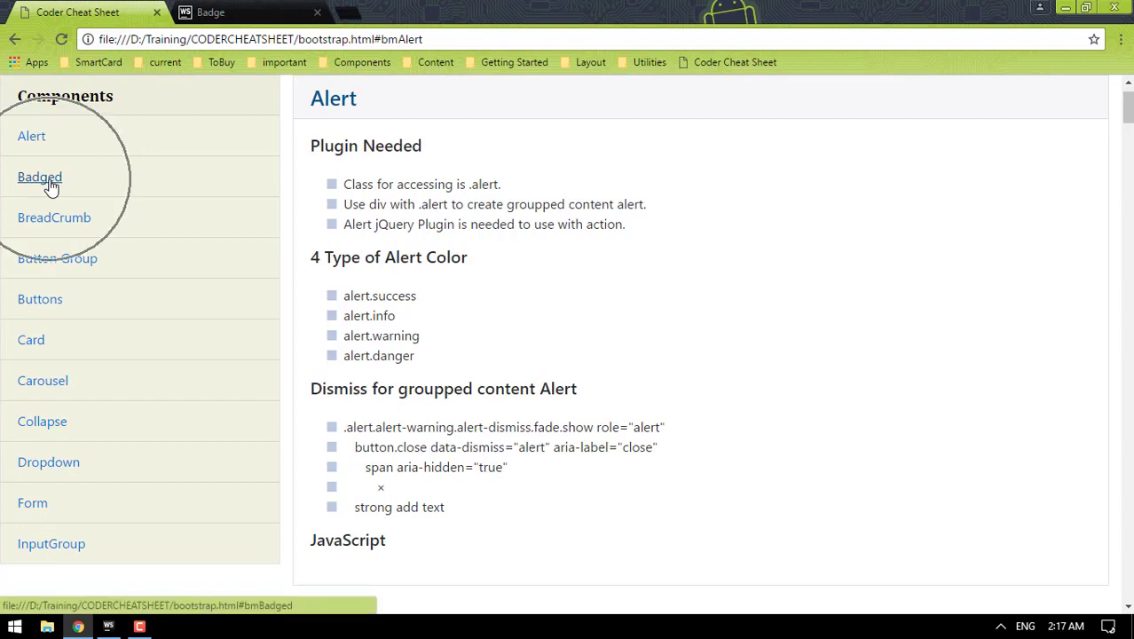
pyautogui.click(55, 217)
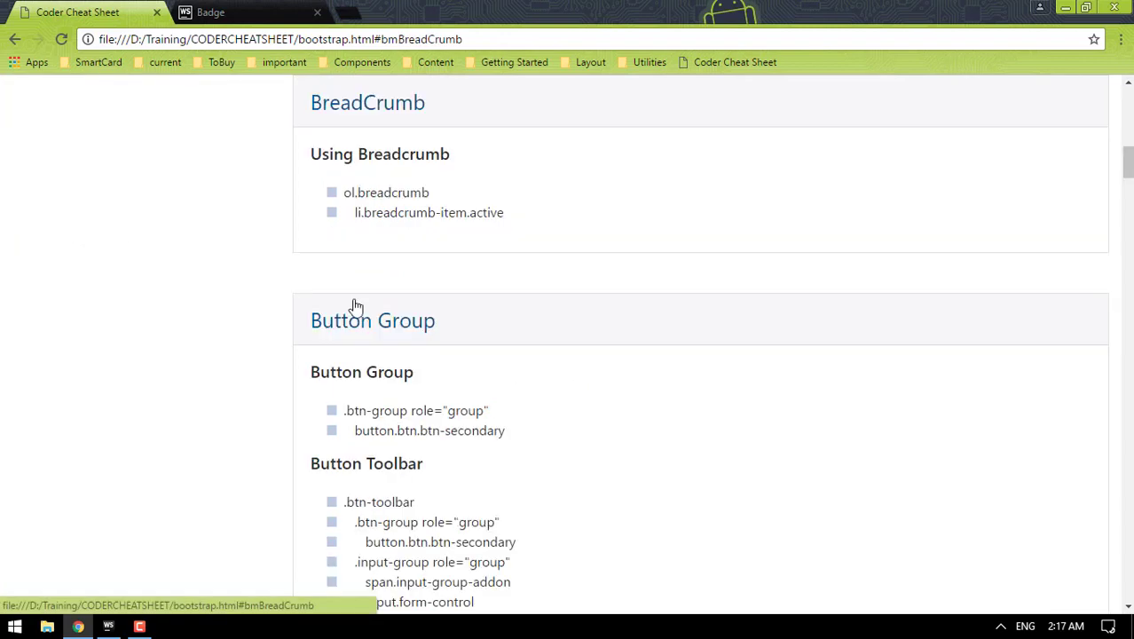
pyautogui.click(139, 626)
pyautogui.click(109, 627)
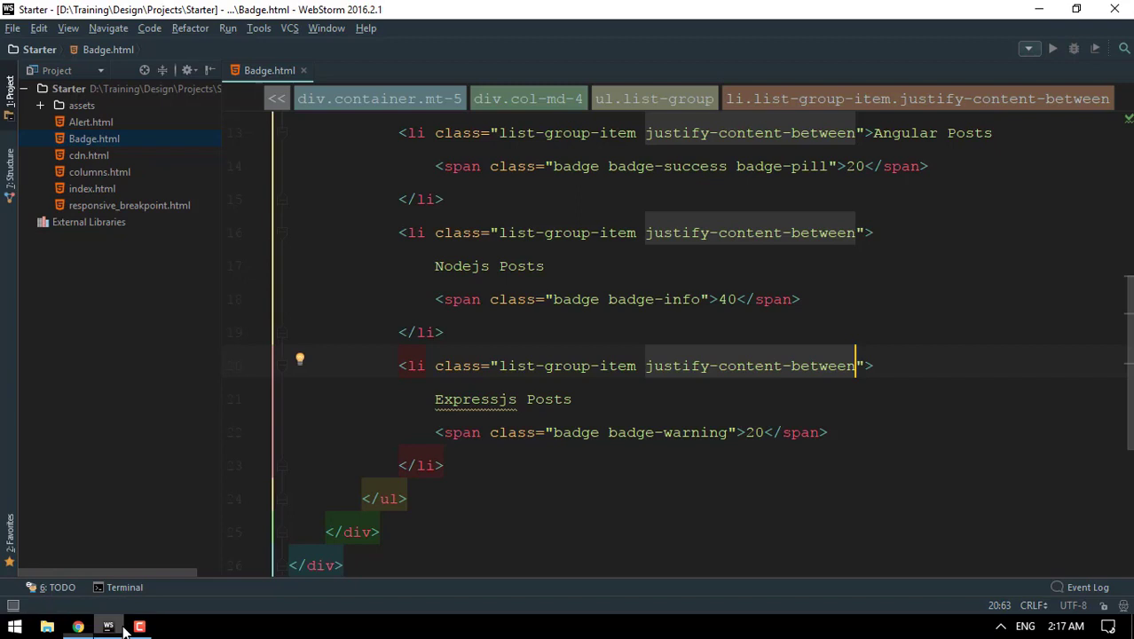
# - Copy Badge.html as BreadCrumb.html and start retyping its title to BreadCrumb
pyautogui.click(303, 70)
pyautogui.press('F5')
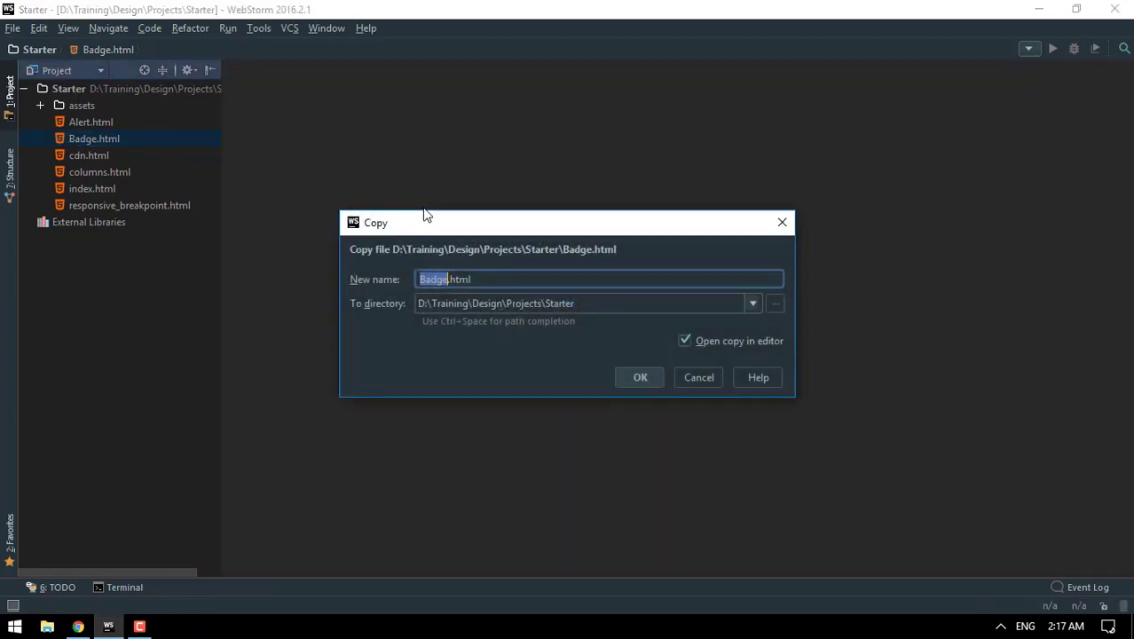
pyautogui.write('Brad')
pyautogui.write('adCrumb')
pyautogui.press('Return')
pyautogui.doubleClick(405, 266)
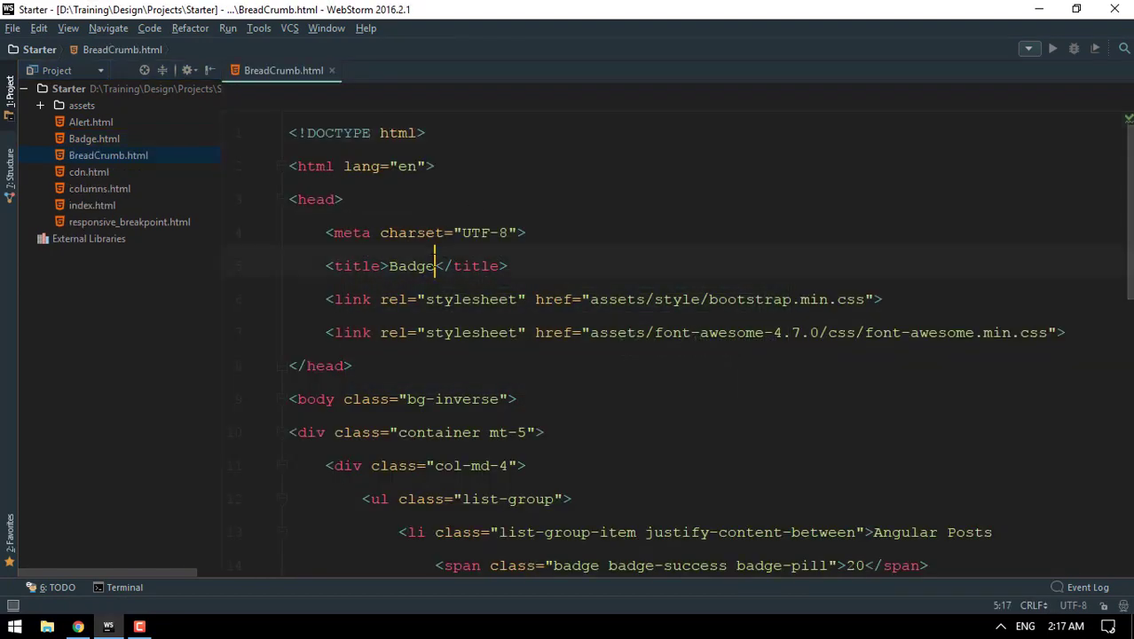
pyautogui.write('BreadCru')
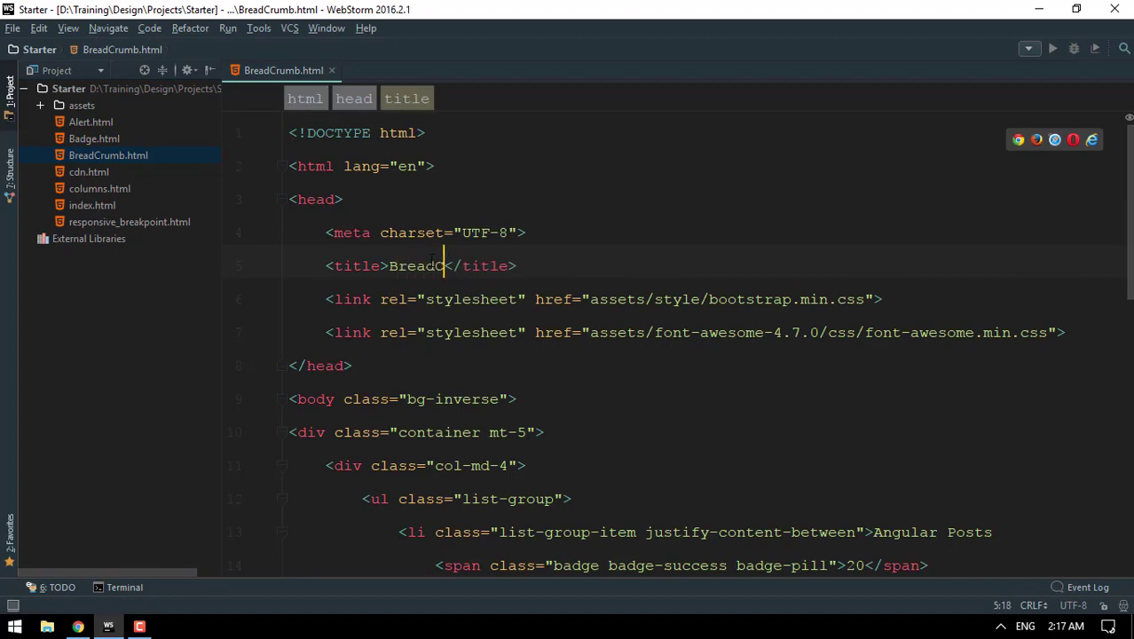
pyautogui.write('mb')
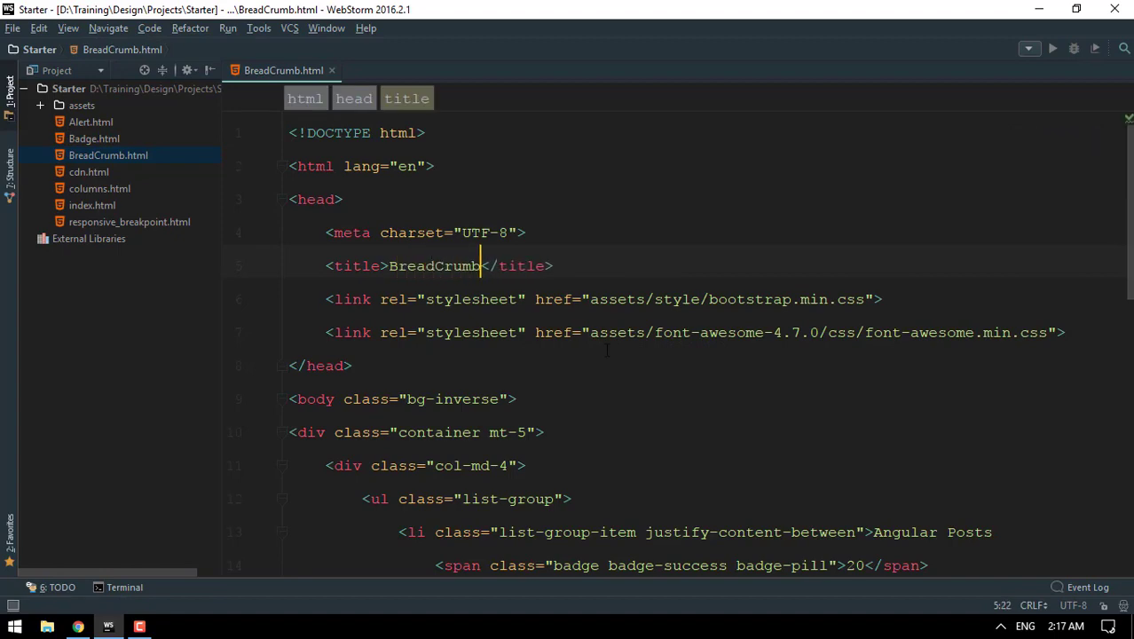
pyautogui.scroll(-3, 607, 354)
pyautogui.moveTo(344, 198); pyautogui.dragTo(466, 332)
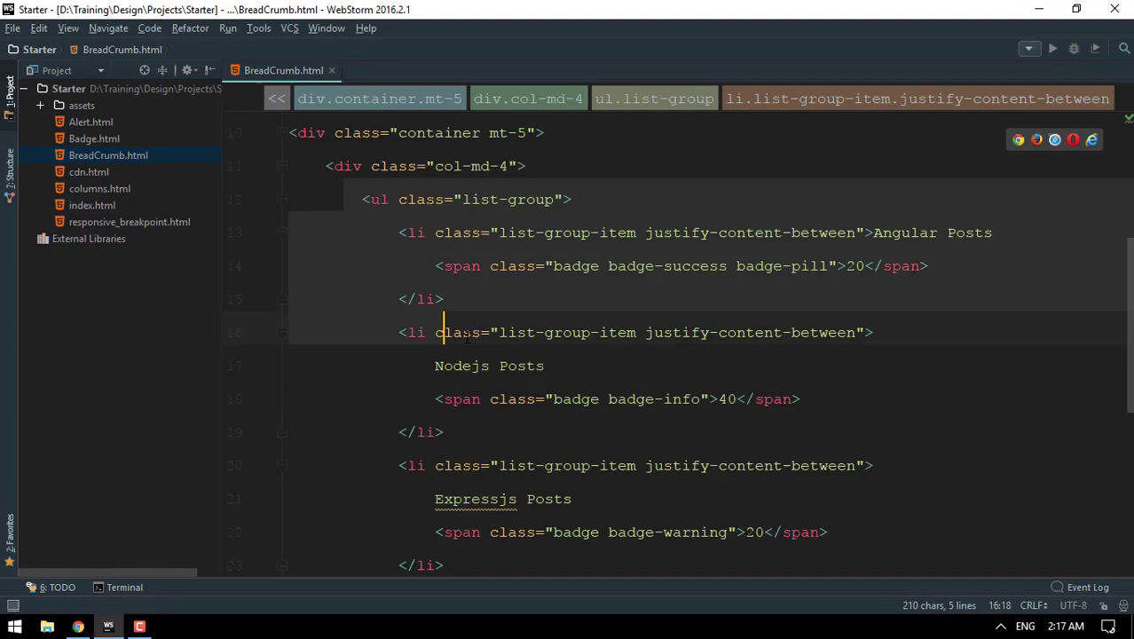
pyautogui.scroll(-3, 443, 332)
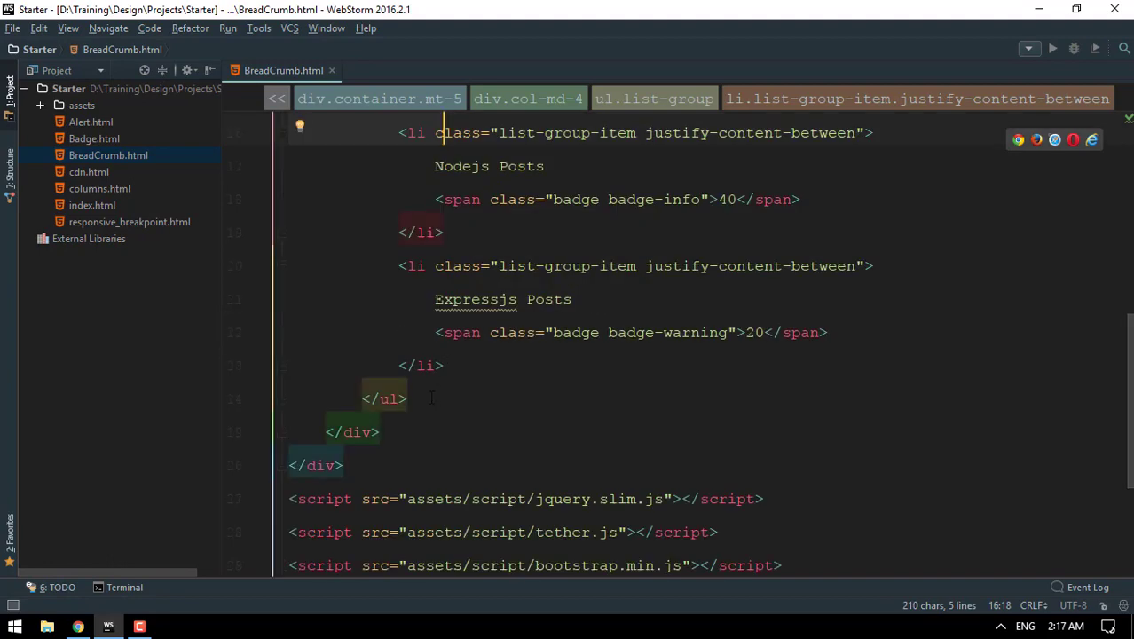
# - Delete the ul.list-group badge list and the empty div.col-md-4 wrapper
pyautogui.keyDown('shift'); pyautogui.click(430, 398); pyautogui.keyUp('shift')
pyautogui.press('Delete')
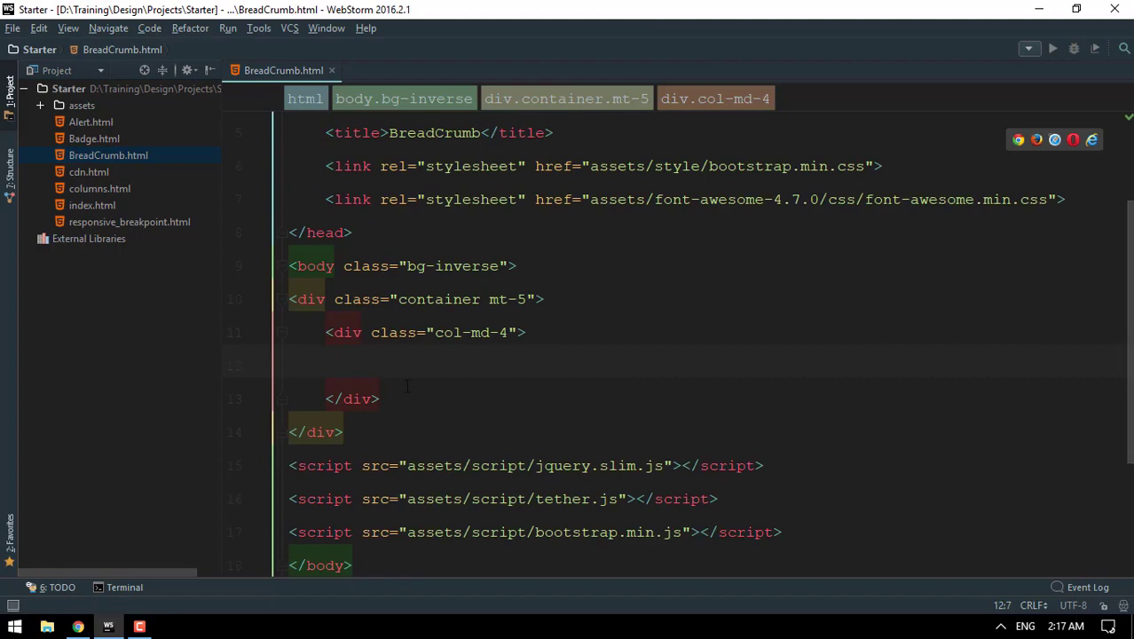
pyautogui.click(380, 398)
pyautogui.keyDown('shift'); pyautogui.click(326, 332); pyautogui.keyUp('shift')
pyautogui.press('Delete')
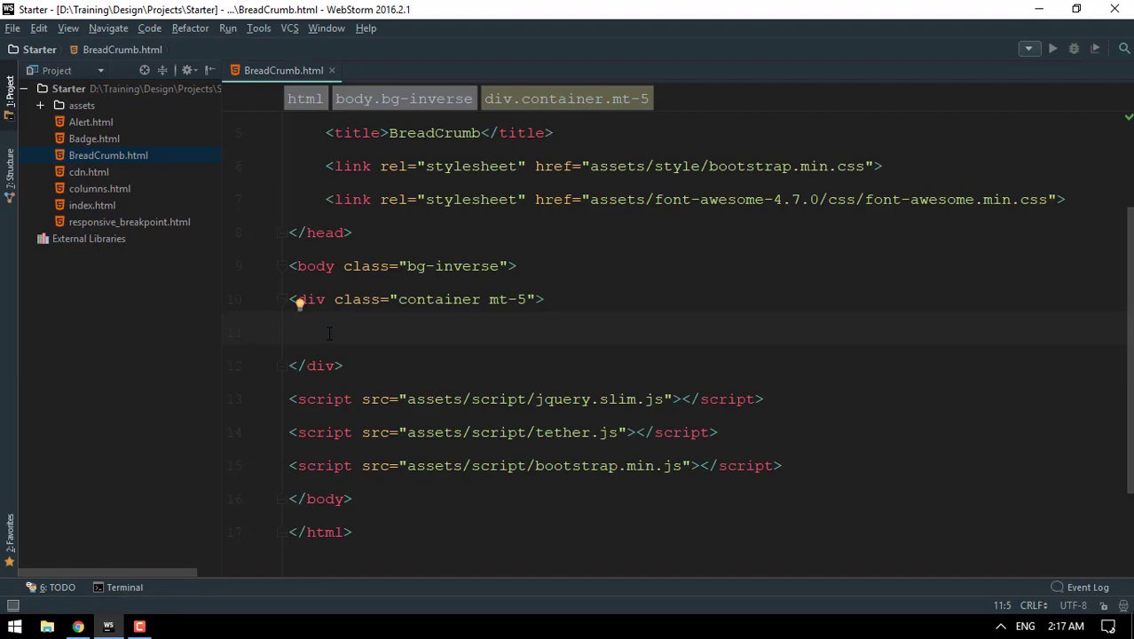
pyautogui.write('ol.br')
pyautogui.write('ead-')
# - Build an ol.breadcrumb list with a Home li.breadcrumb-item using Emmet
pyautogui.press('BackSpace')
pyautogui.write('cr')
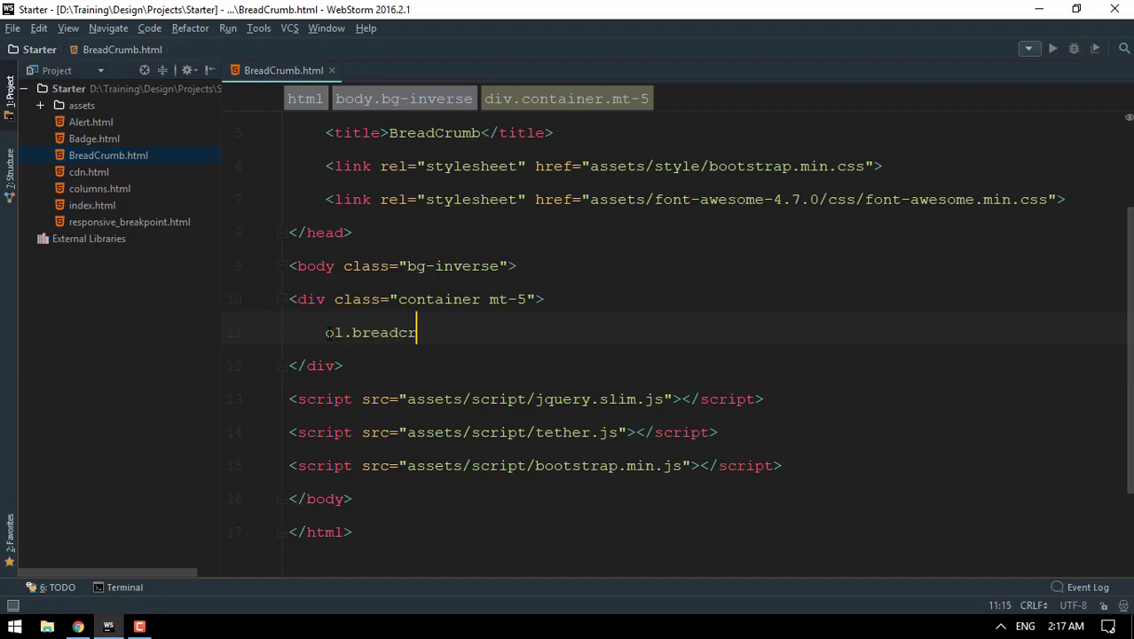
pyautogui.write('umb')
pyautogui.press('Tab')
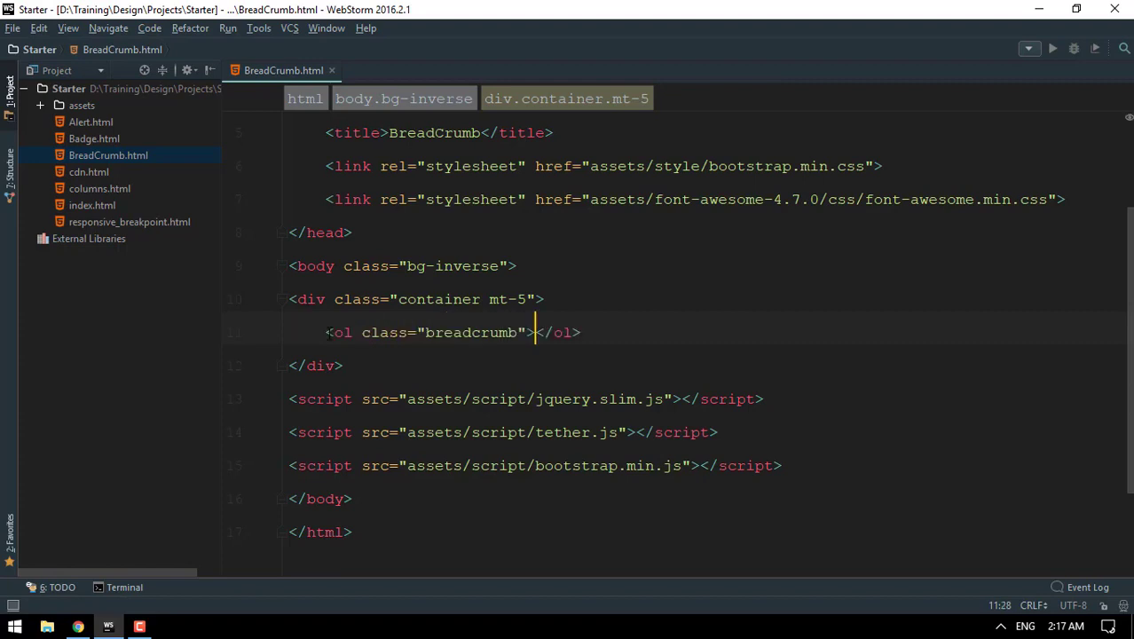
pyautogui.press('Return')
pyautogui.write('li.')
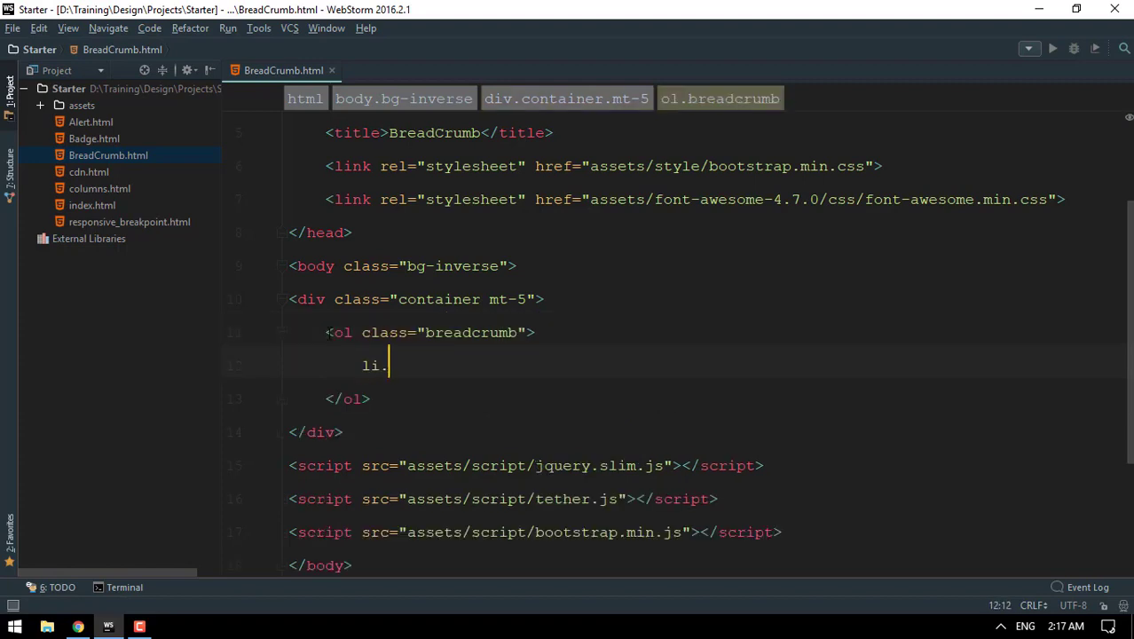
pyautogui.write('bradc')
pyautogui.write('rumb-item')
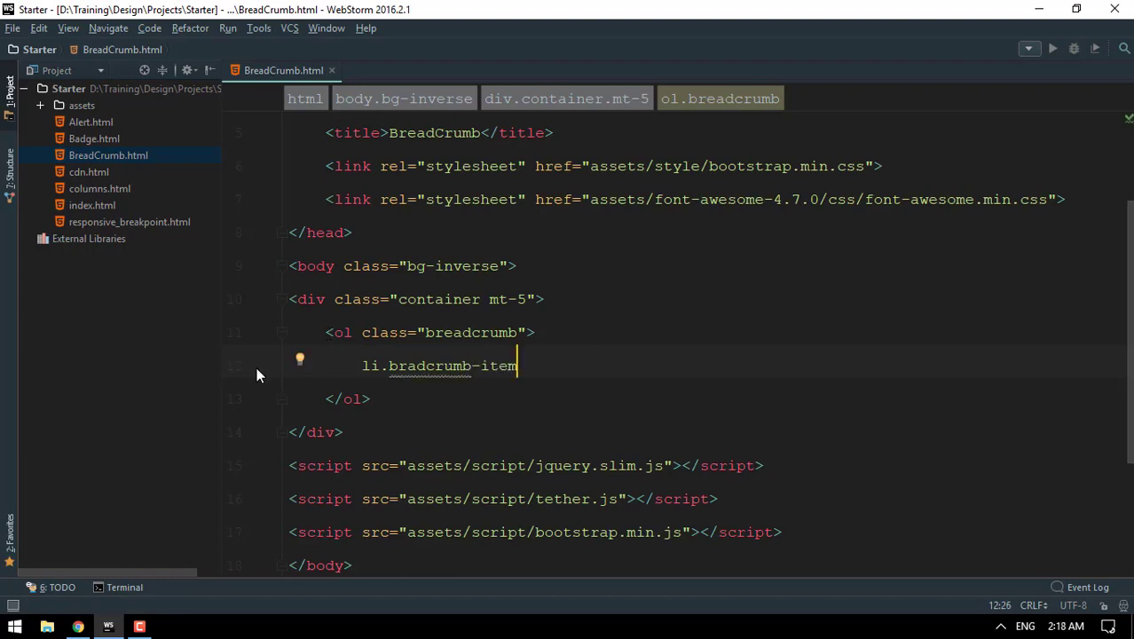
pyautogui.click(406, 365)
pyautogui.write('e')
pyautogui.click(559, 365)
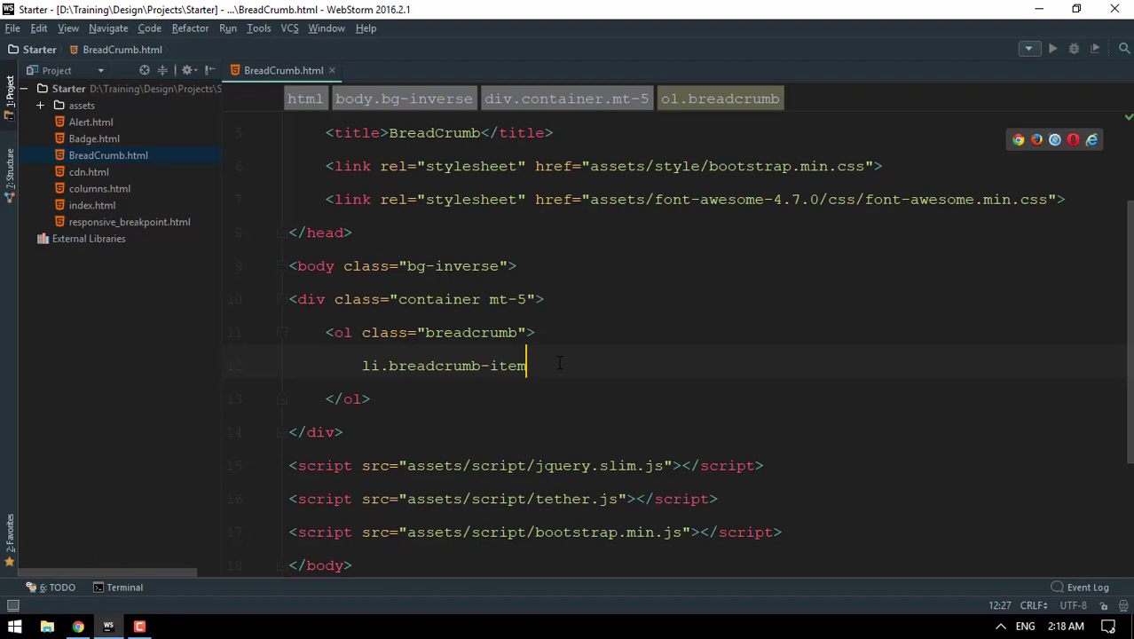
pyautogui.press('Tab')
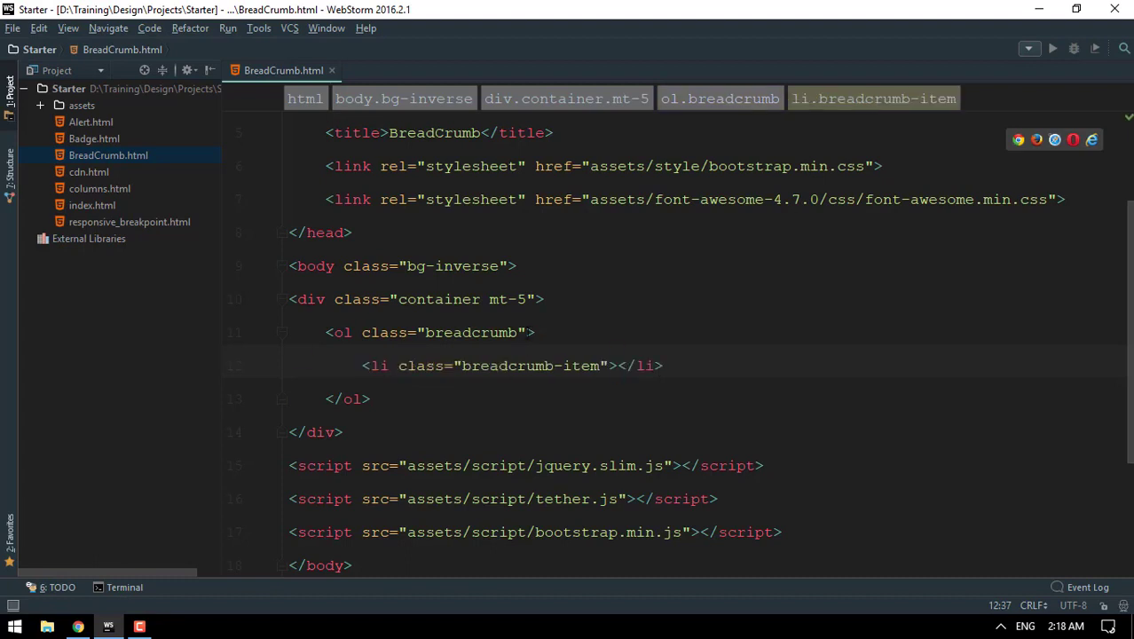
pyautogui.doubleClick(466, 332)
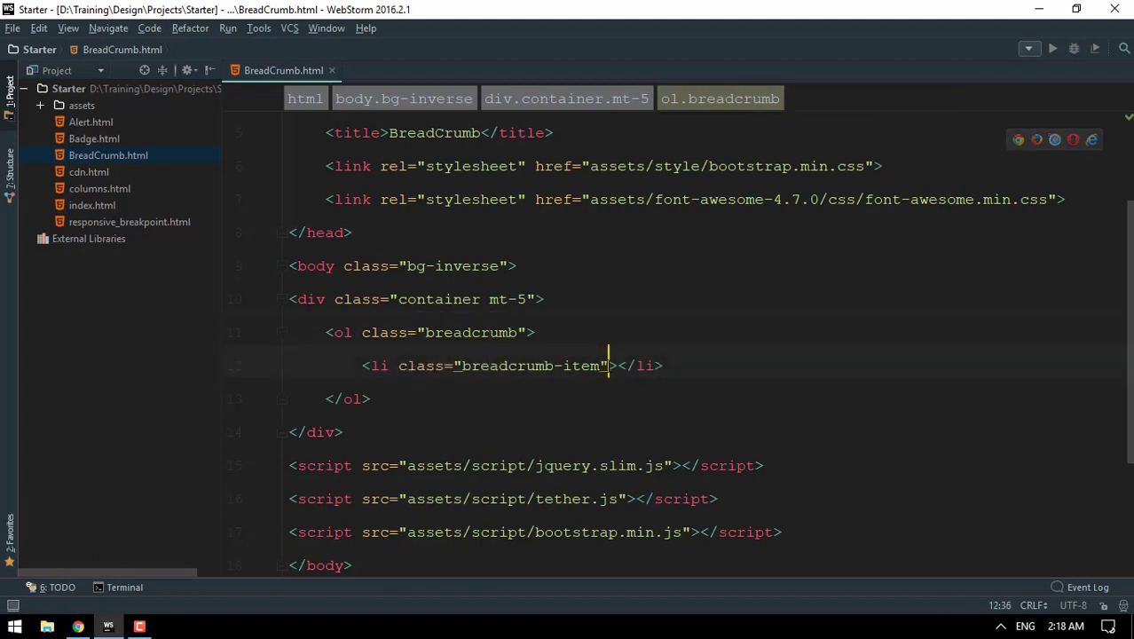
pyautogui.moveTo(609, 366); pyautogui.dragTo(462, 365)
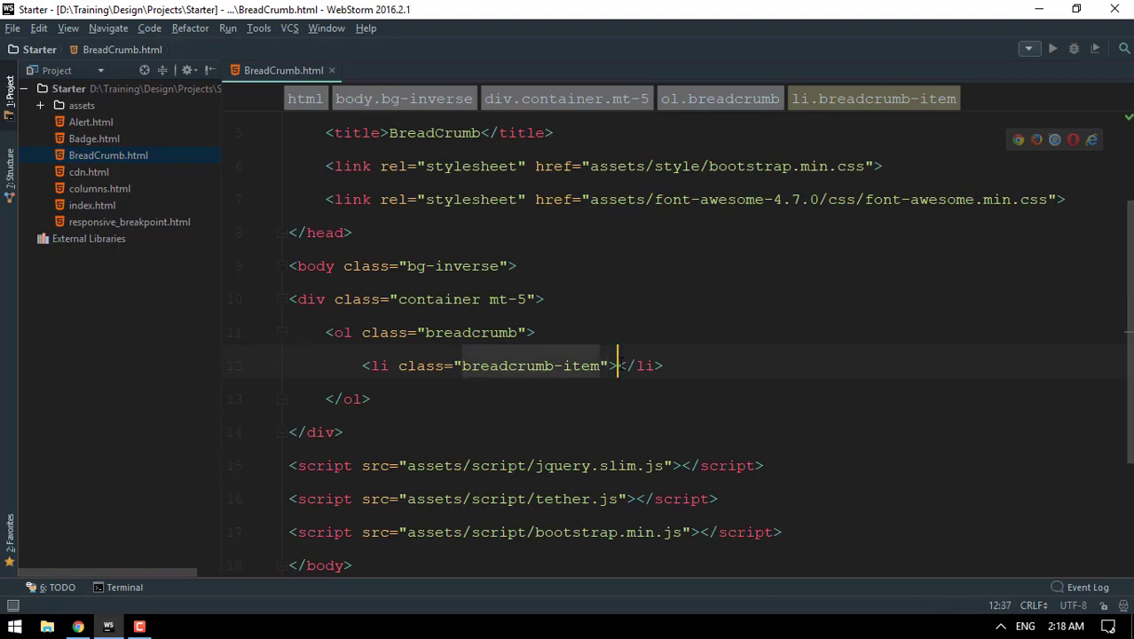
pyautogui.click(621, 366)
pyautogui.write('Home')
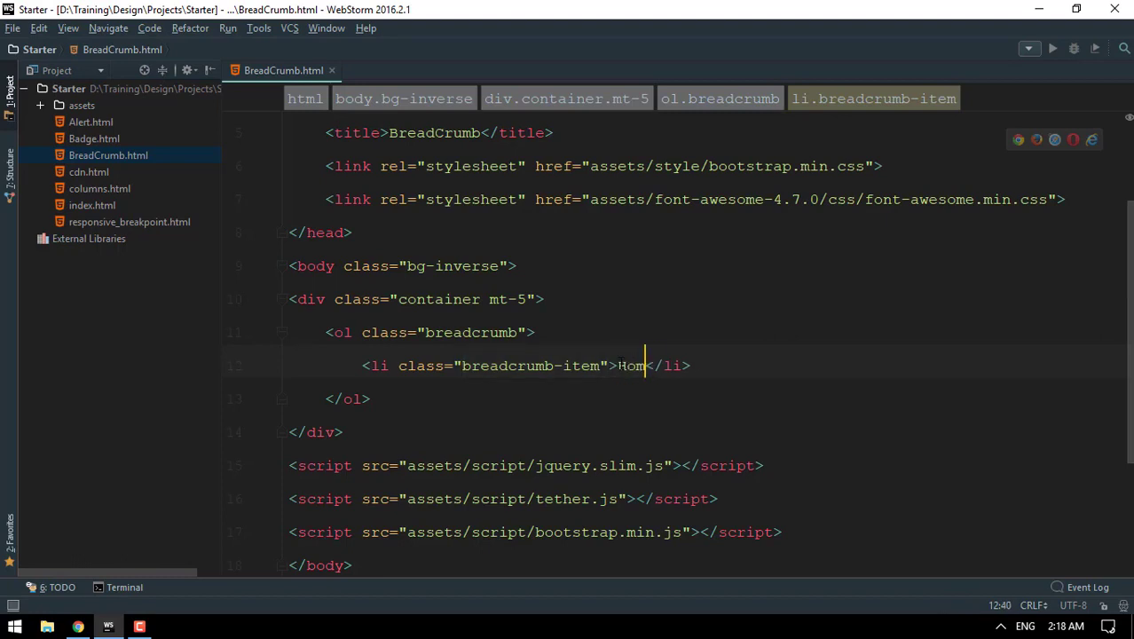
# - Add About and Profolio breadcrumb items below Home
pyautogui.press('End')
pyautogui.press('Return')
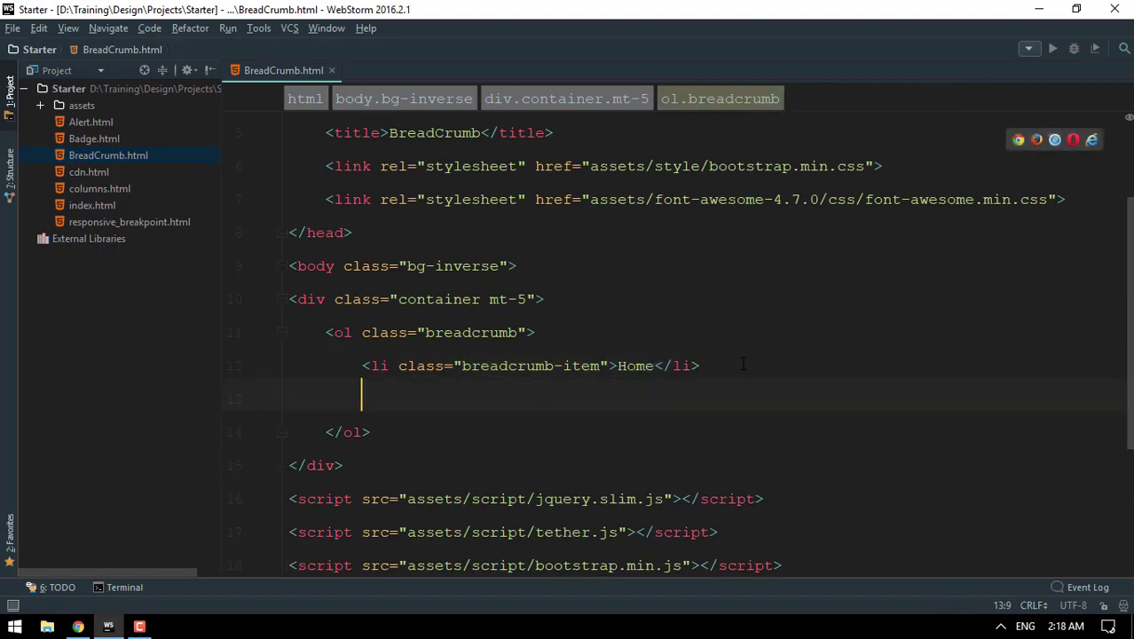
pyautogui.write('li.')
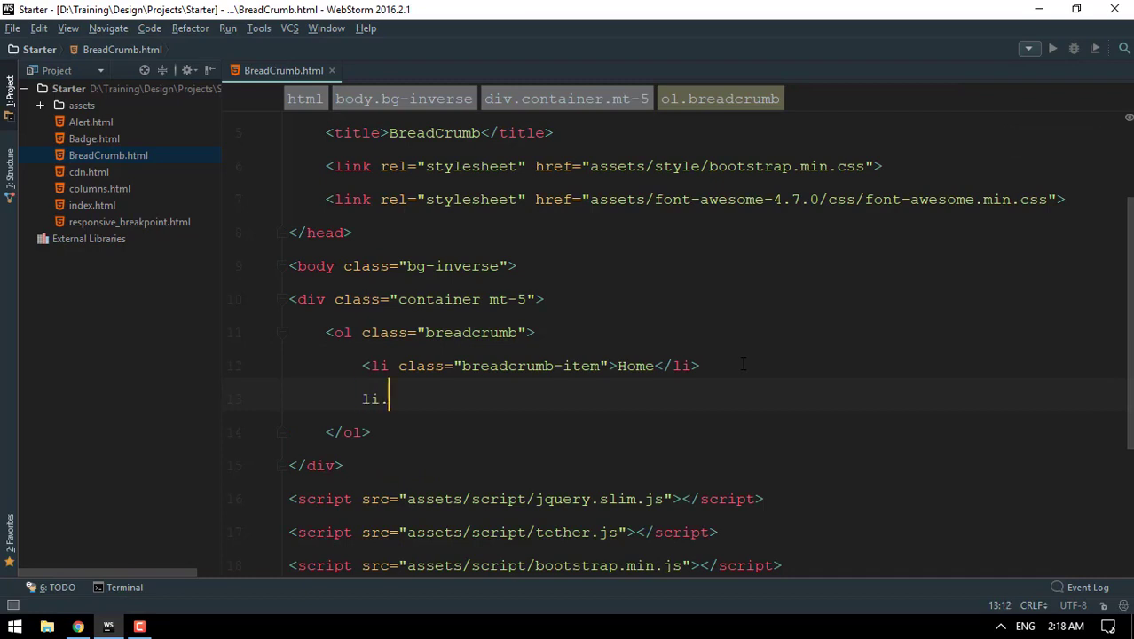
pyautogui.write('breadcru')
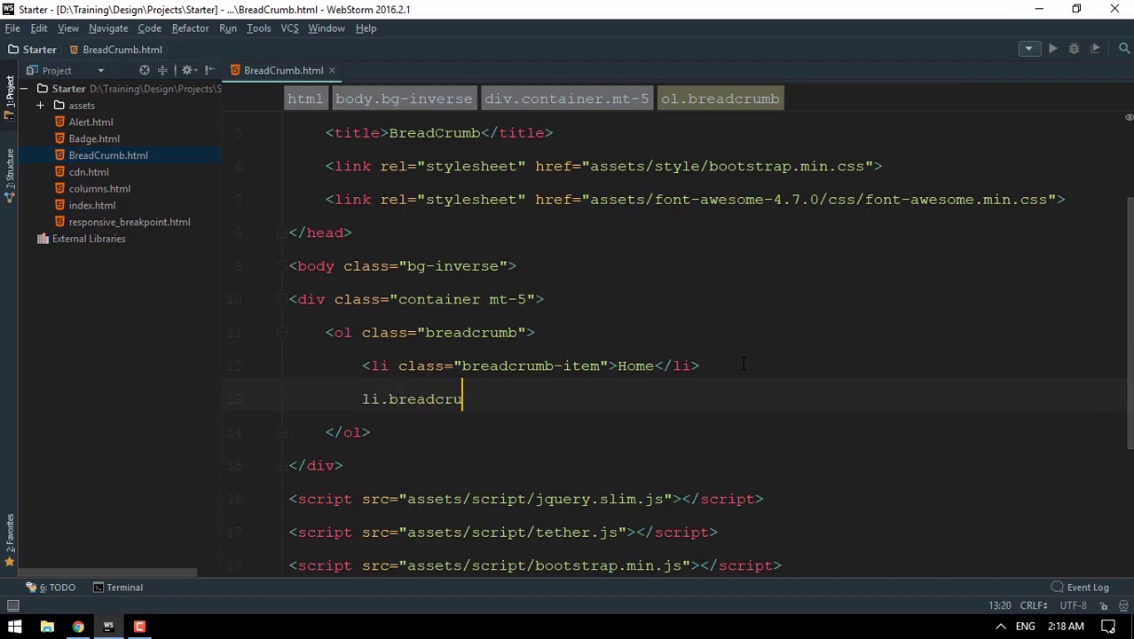
pyautogui.write('mb-ti')
pyautogui.press('BackSpace')
pyautogui.press('BackSpace')
pyautogui.write('item')
pyautogui.press('Tab')
pyautogui.write('About')
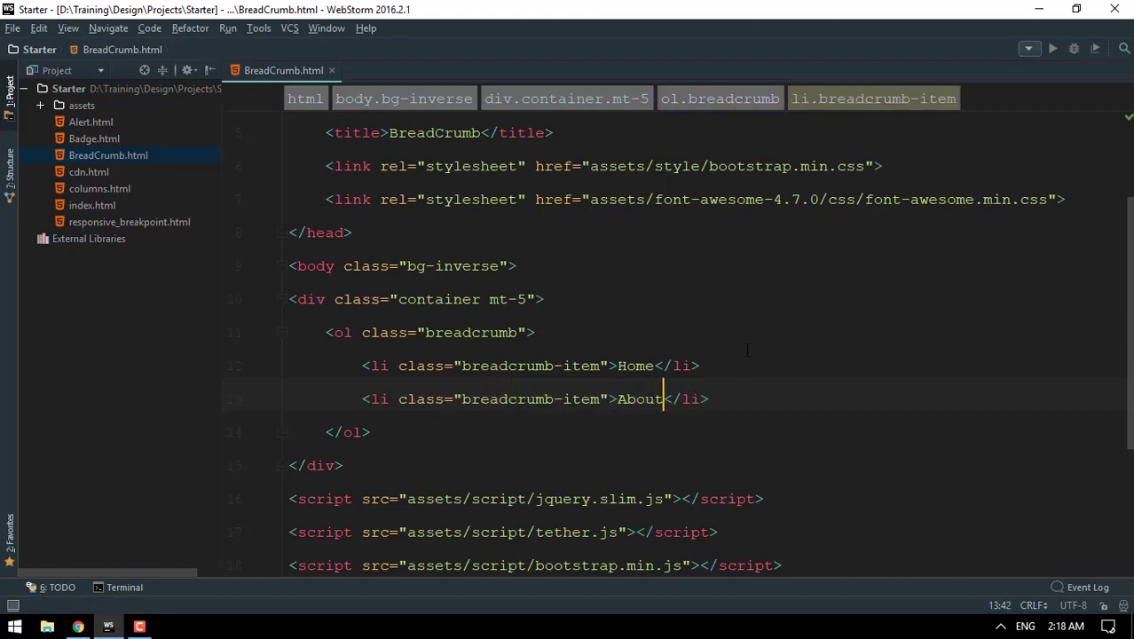
pyautogui.press('End')
pyautogui.press('Return')
pyautogui.write('li')
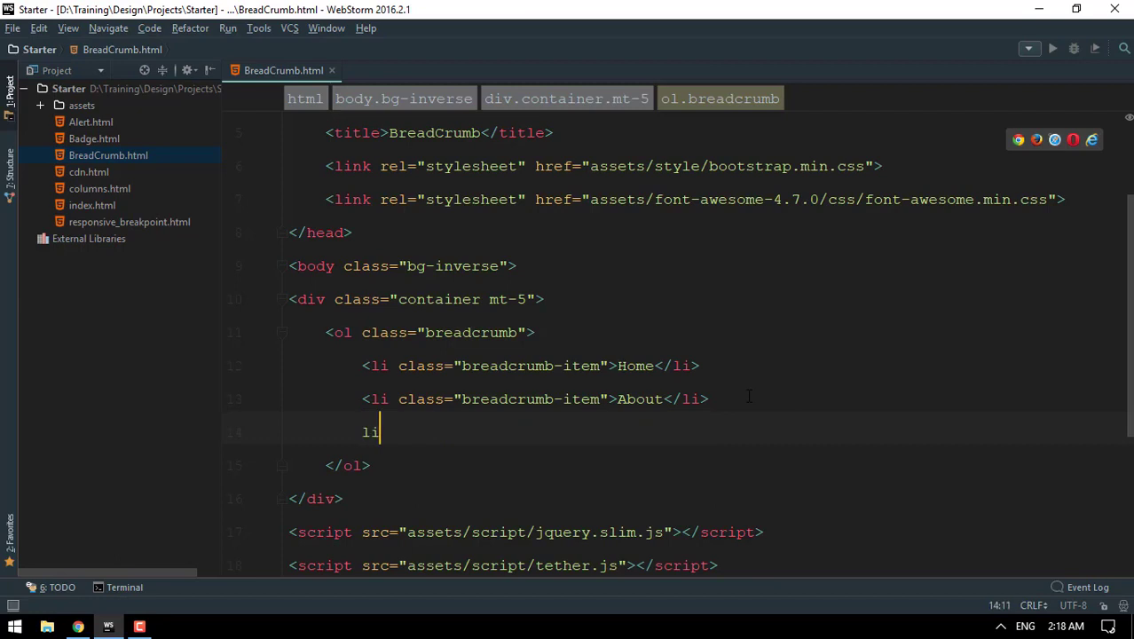
pyautogui.press('Tab')
pyautogui.hotkey('ctrl', 'z')
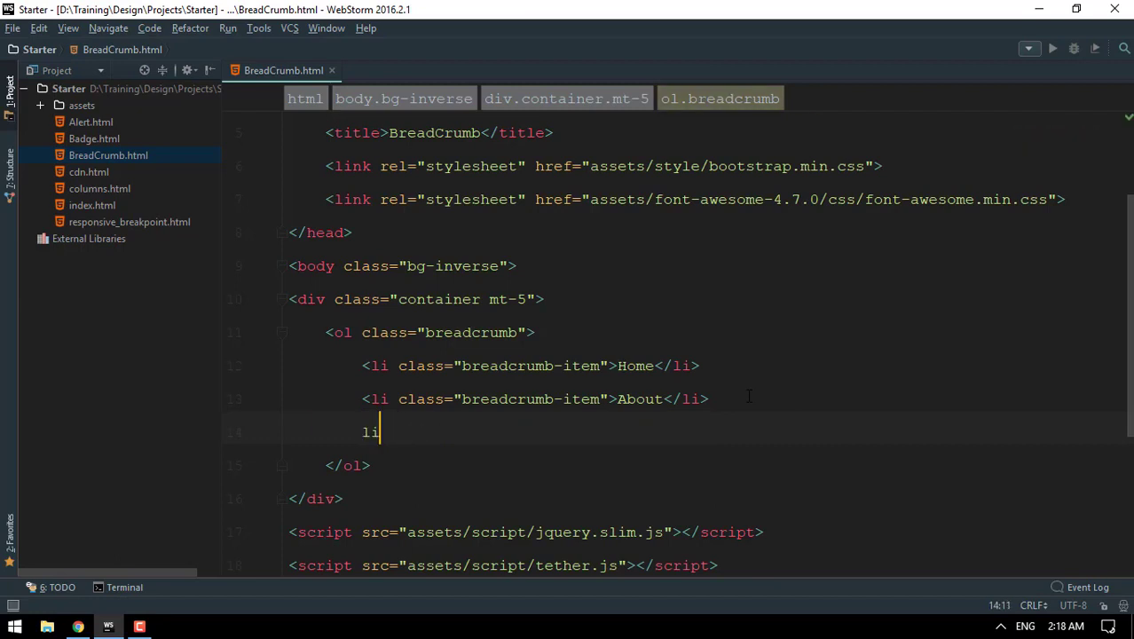
pyautogui.write('.breadc')
pyautogui.write('rumb-ite')
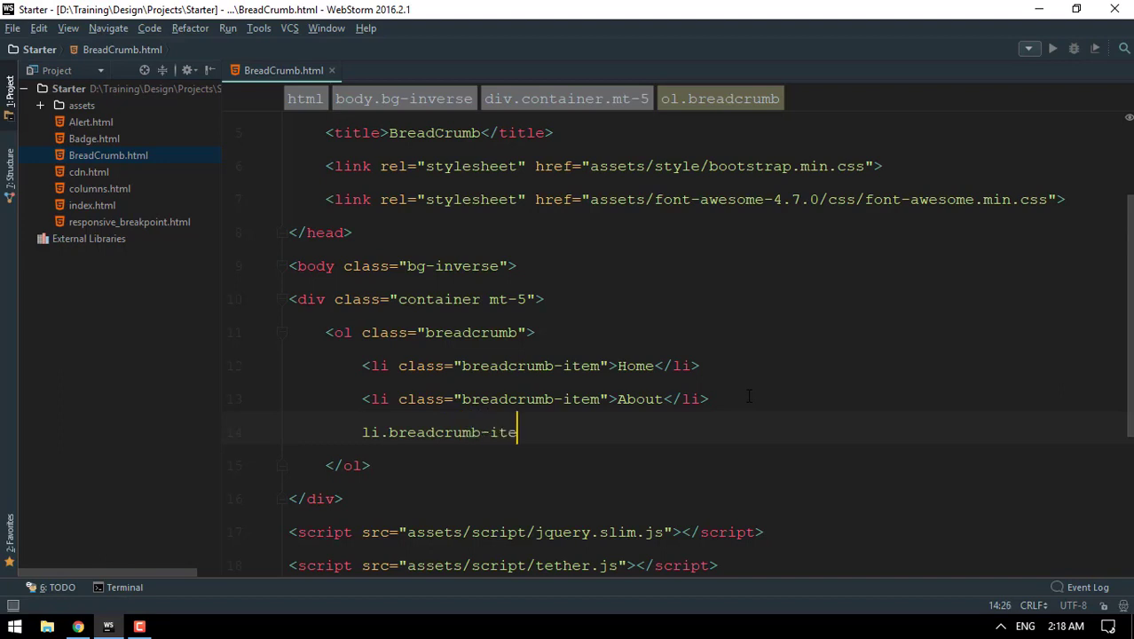
pyautogui.write('m')
pyautogui.press('Tab')
pyautogui.write('Pr')
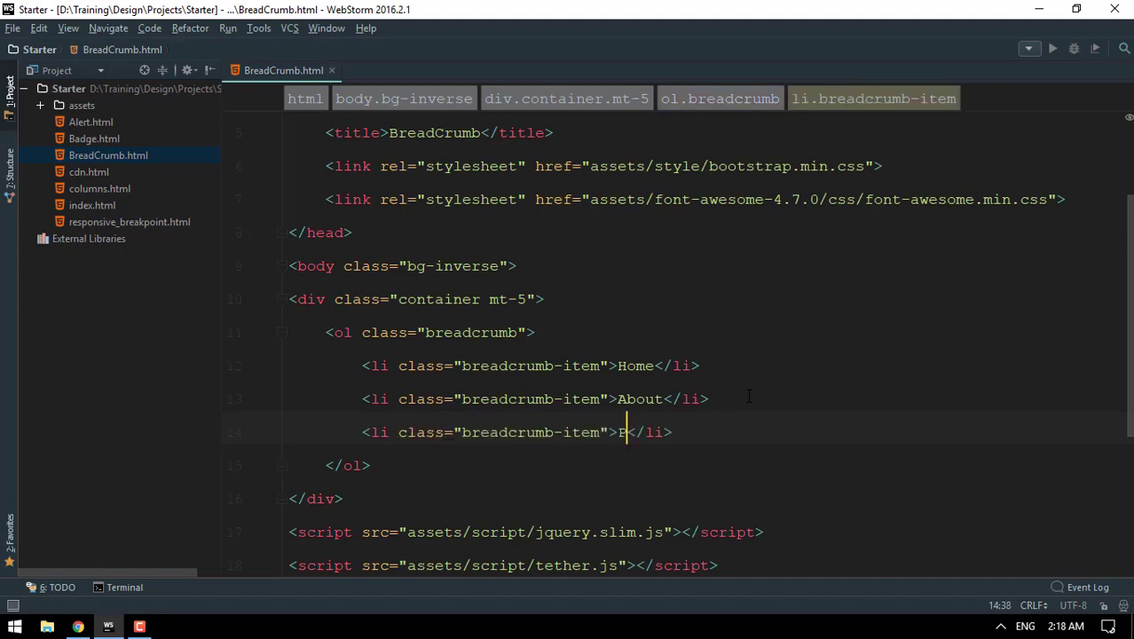
pyautogui.write('ofolio')
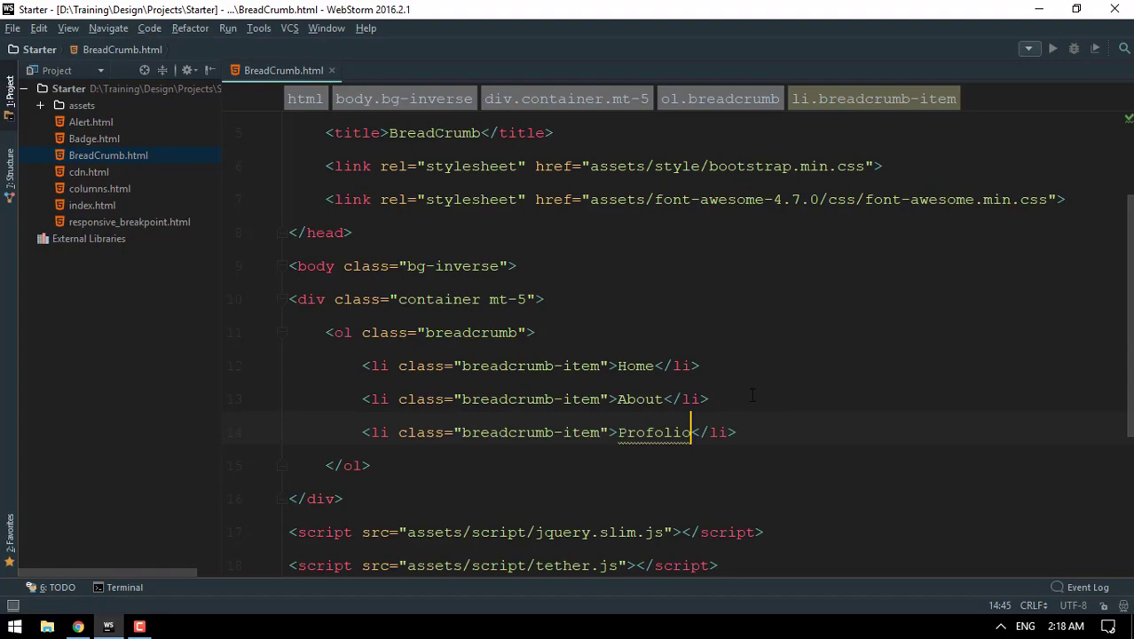
# - Preview the breadcrumb page in Chrome, then return to the code below Profolio
pyautogui.click(544, 299)
pyautogui.moveTo(1020, 150)
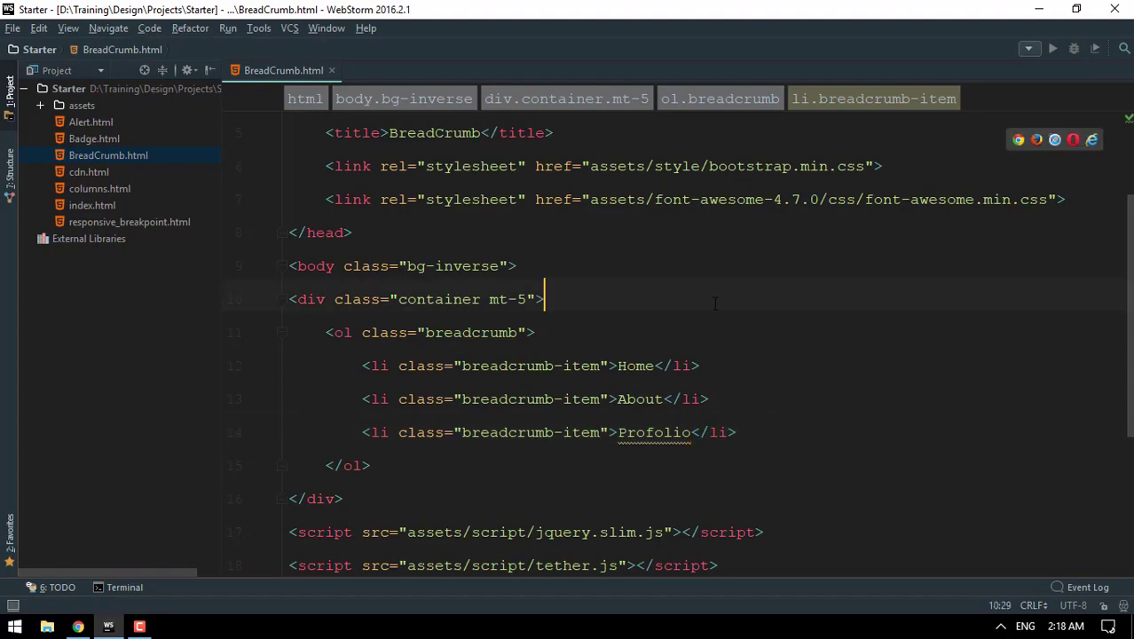
pyautogui.click(1019, 140)
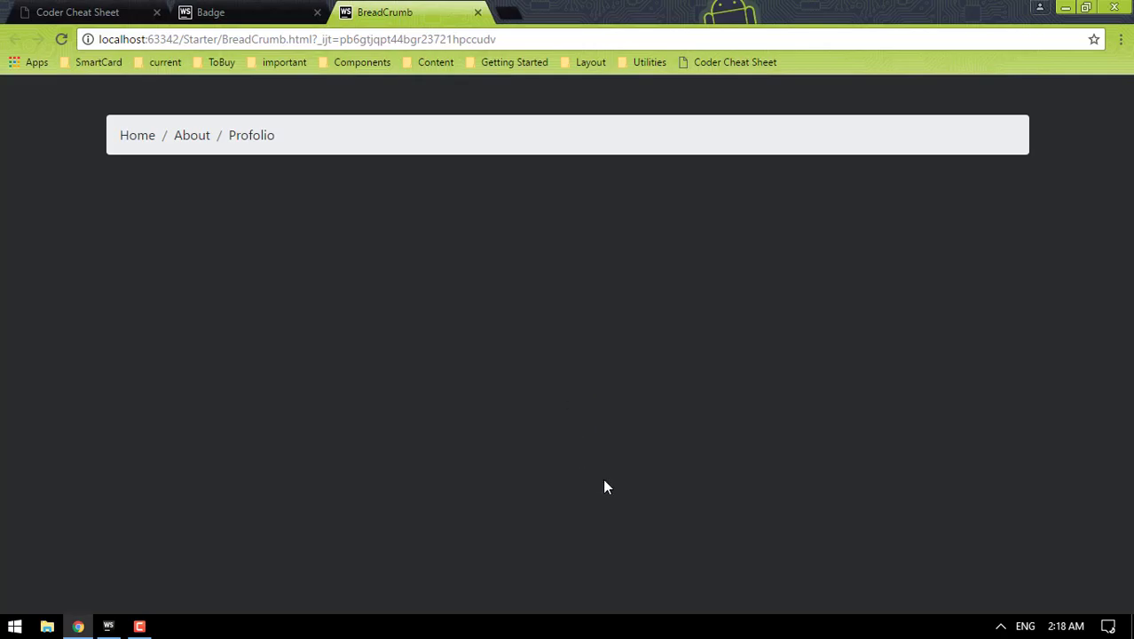
pyautogui.hotkey('alt', 'Tab')
pyautogui.click(770, 432)
# - Add a Products breadcrumb item and reload Chrome, zoomed in, to show it
pyautogui.press('Return')
pyautogui.write('li')
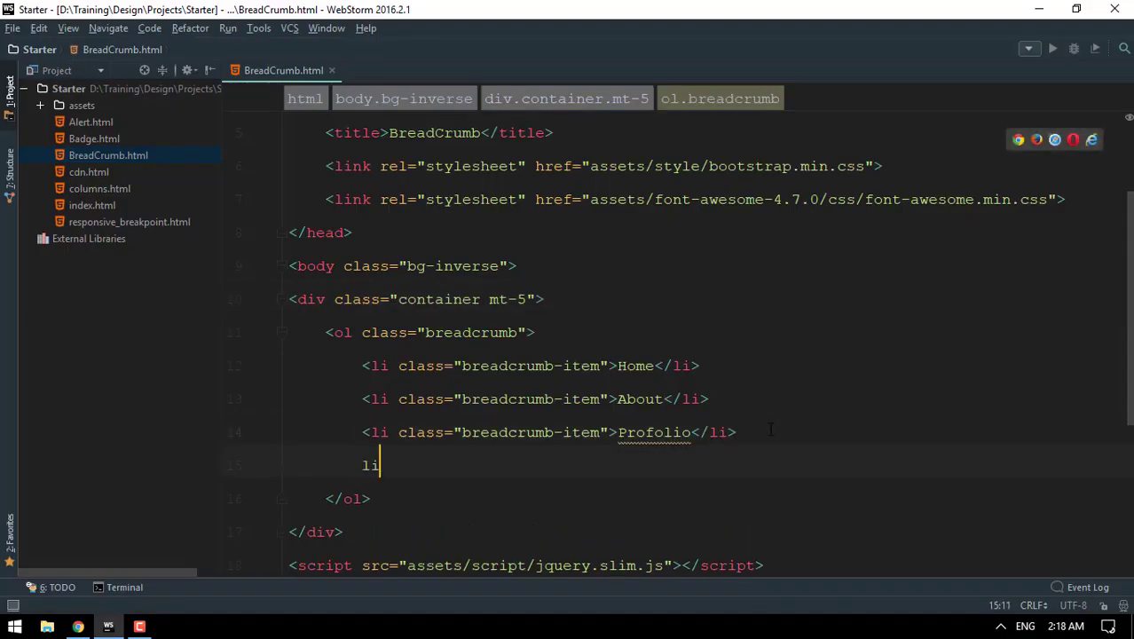
pyautogui.write('.')
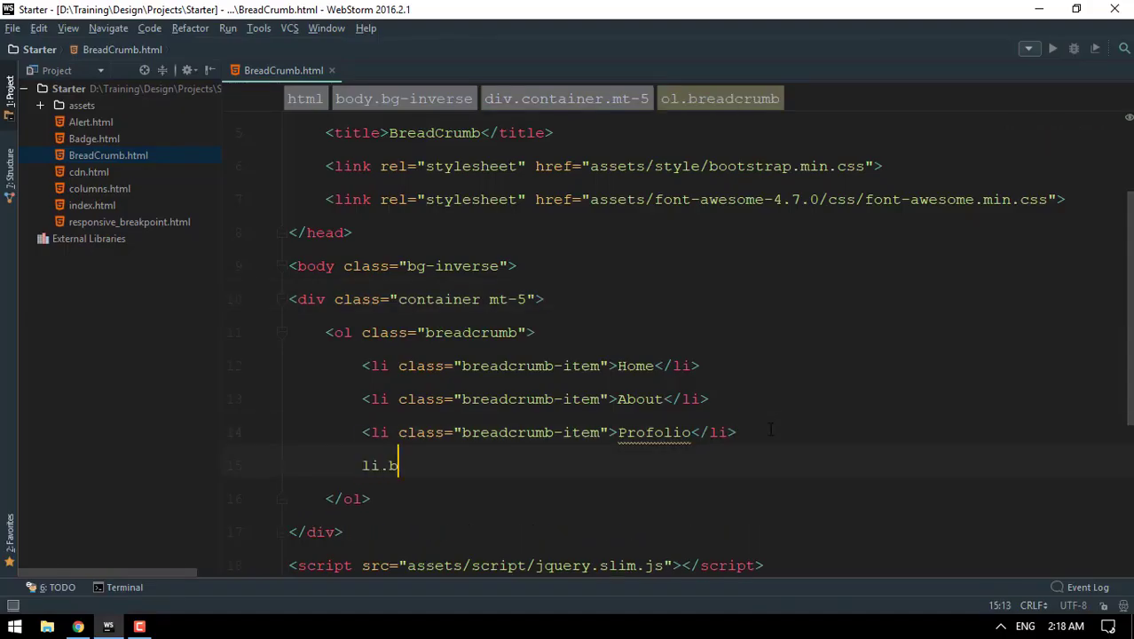
pyautogui.write('breadcrumb')
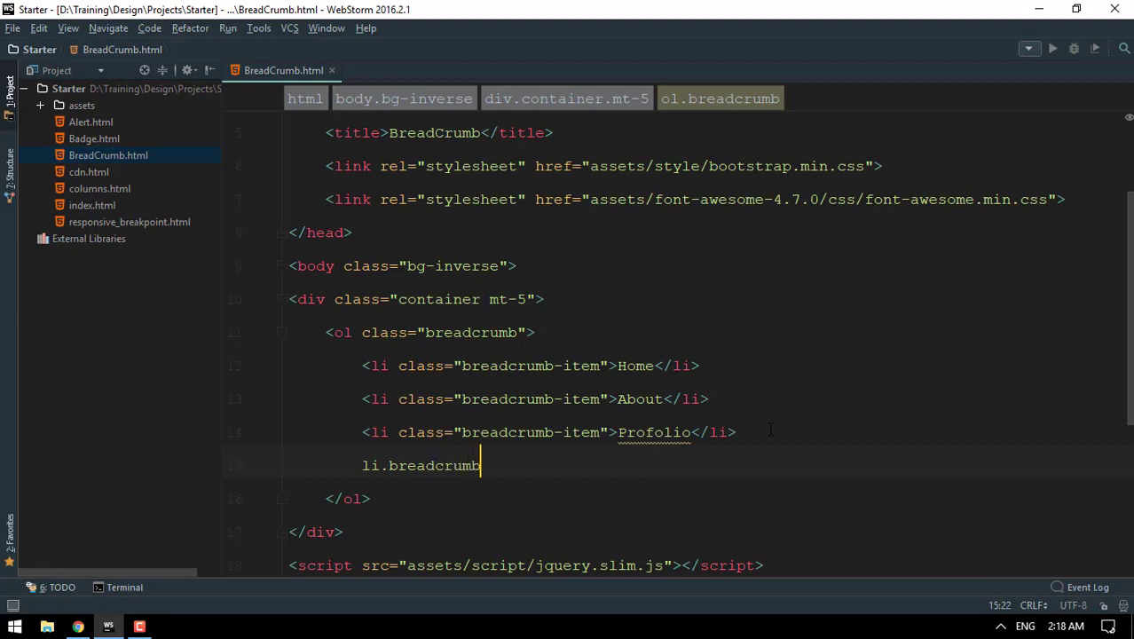
pyautogui.write('-item')
pyautogui.press('Tab')
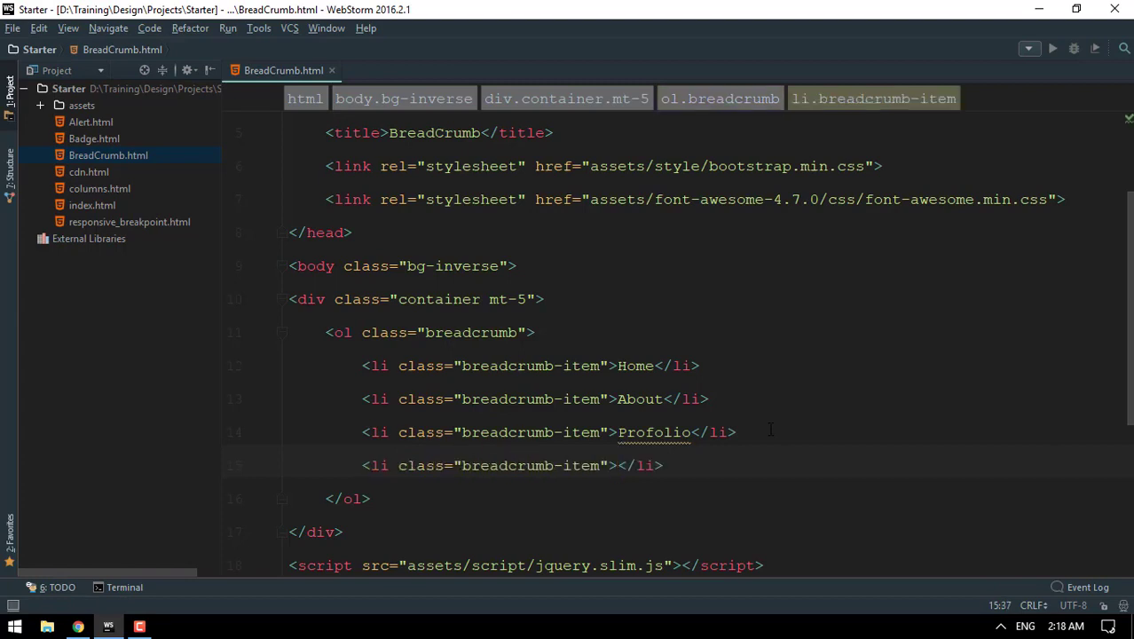
pyautogui.write('Produc')
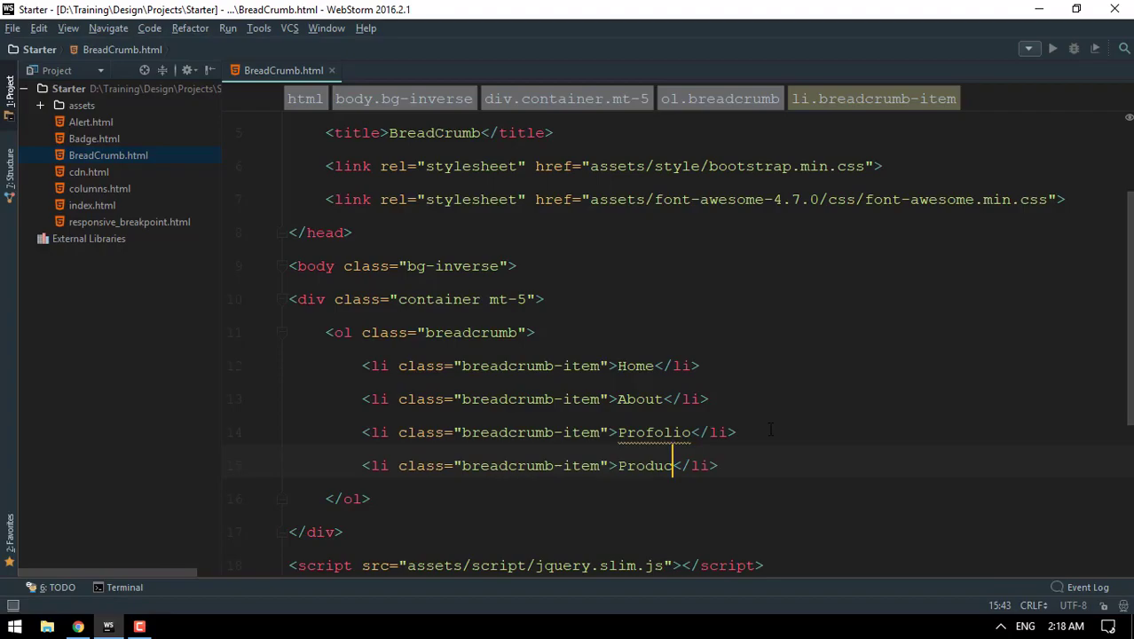
pyautogui.write('ts')
pyautogui.hotkey('alt', 'Tab')
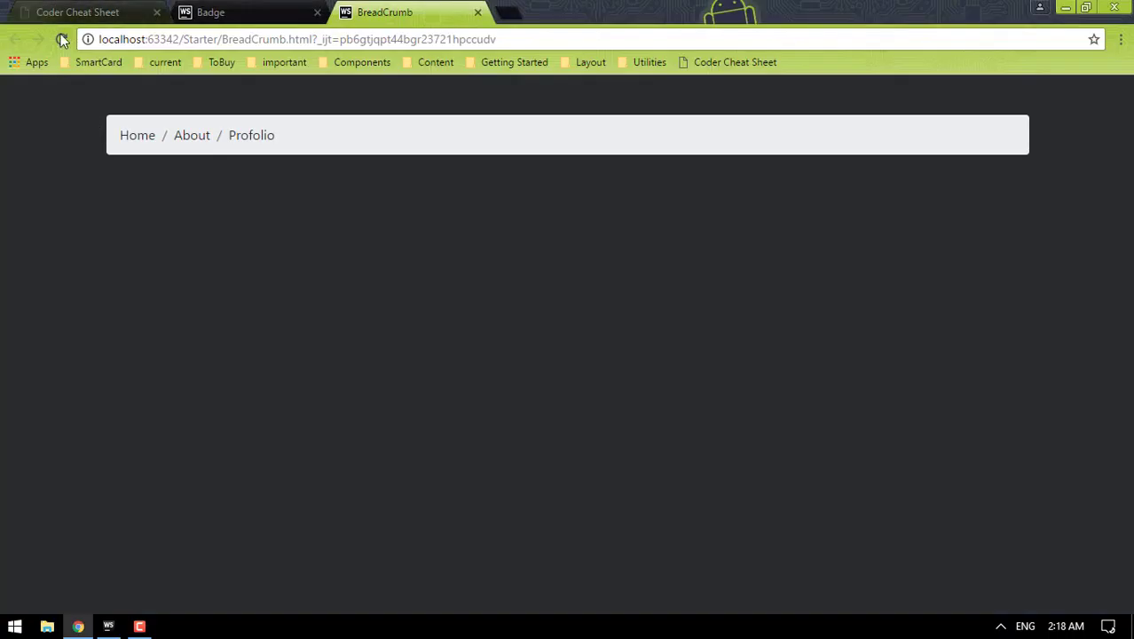
pyautogui.click(61, 39)
pyautogui.hotkey('ctrl', '+')
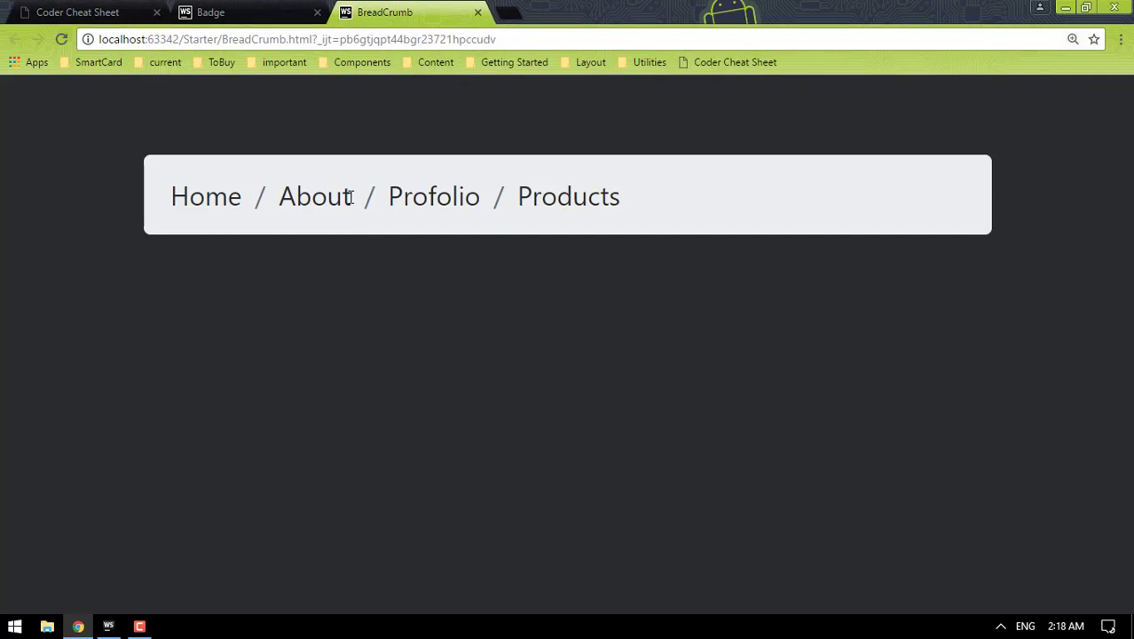
# - Give the About list item an extra active class
pyautogui.doubleClick(316, 196)
pyautogui.hotkey('alt', 'Tab')
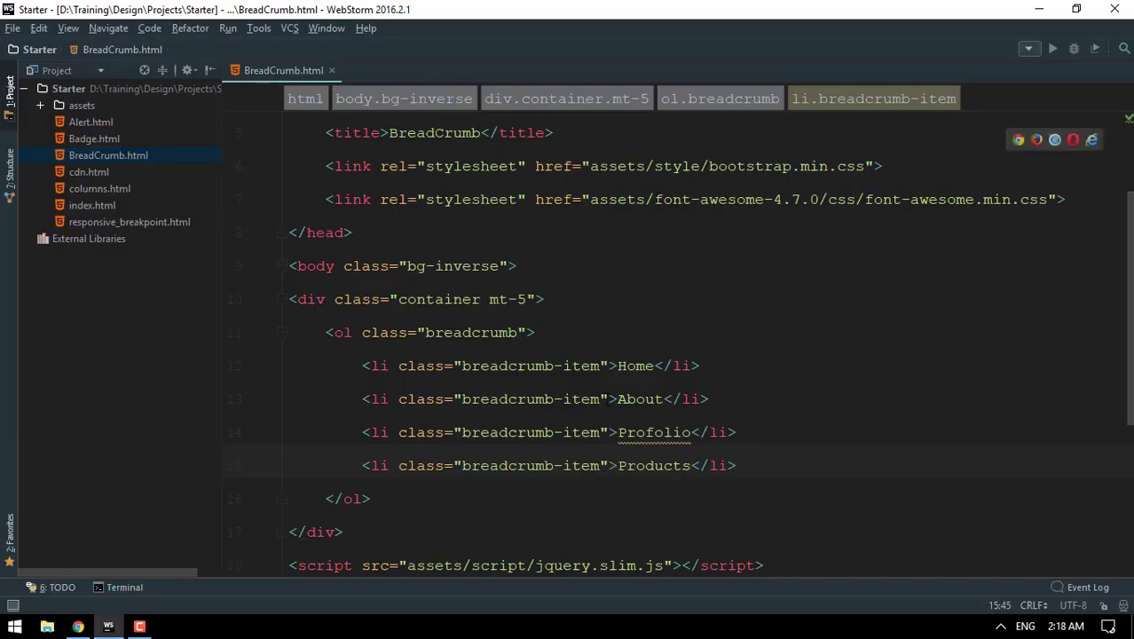
pyautogui.click(600, 398)
pyautogui.write('active')
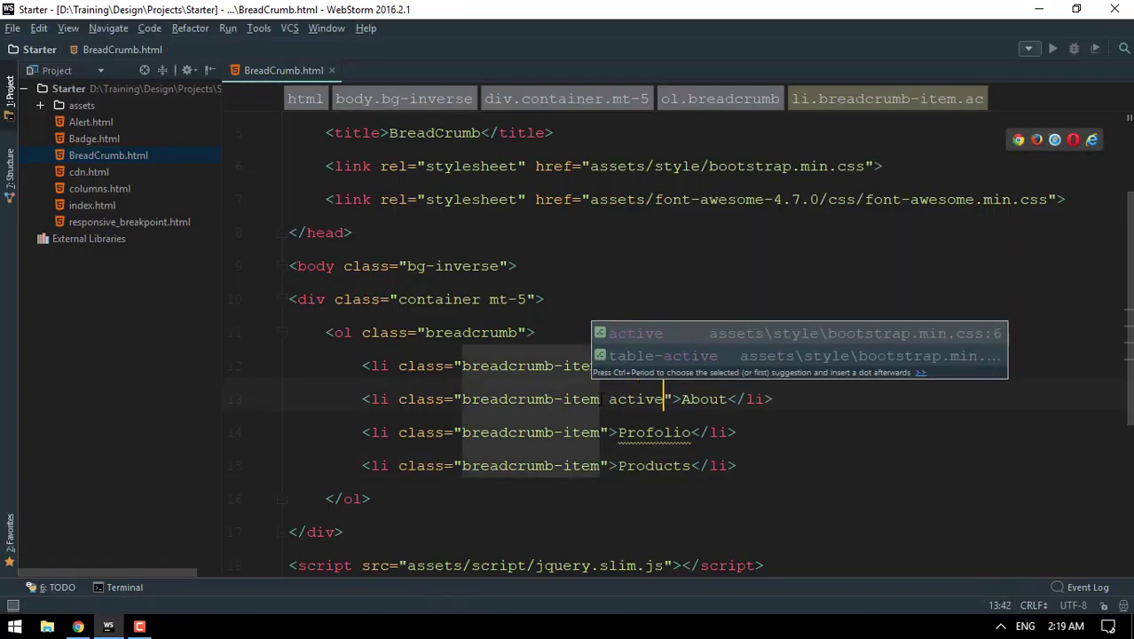
pyautogui.hotkey('alt', 'Tab')
# - Reload Chrome to show About greyed out as active, and reset the page zoom
pyautogui.click(86, 108)
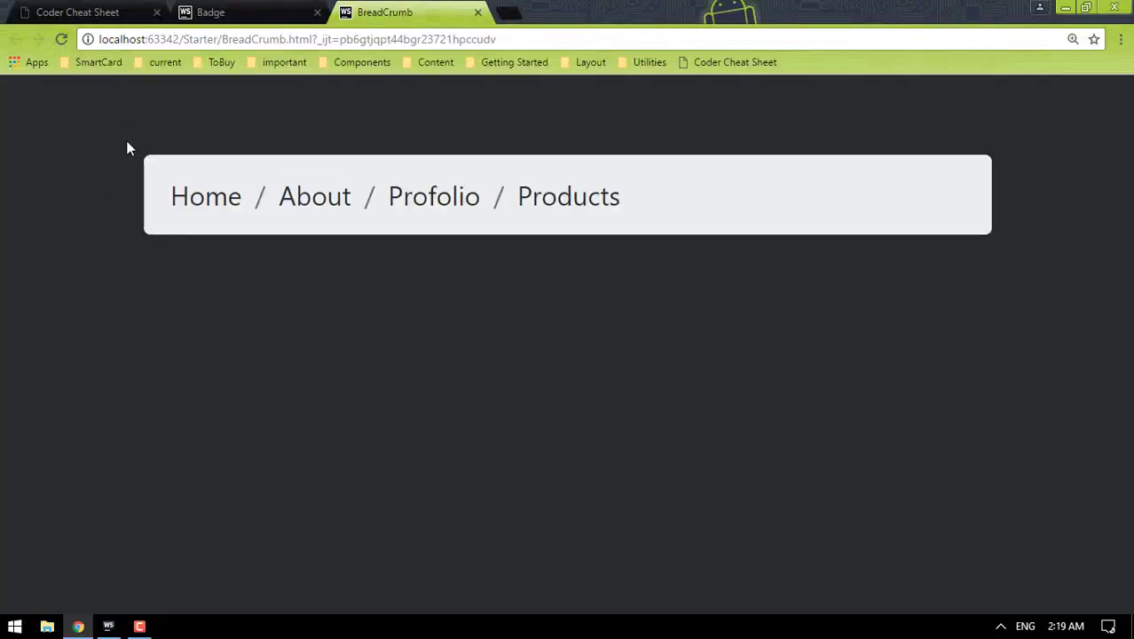
pyautogui.click(62, 39)
pyautogui.hotkey('ctrl', '0')
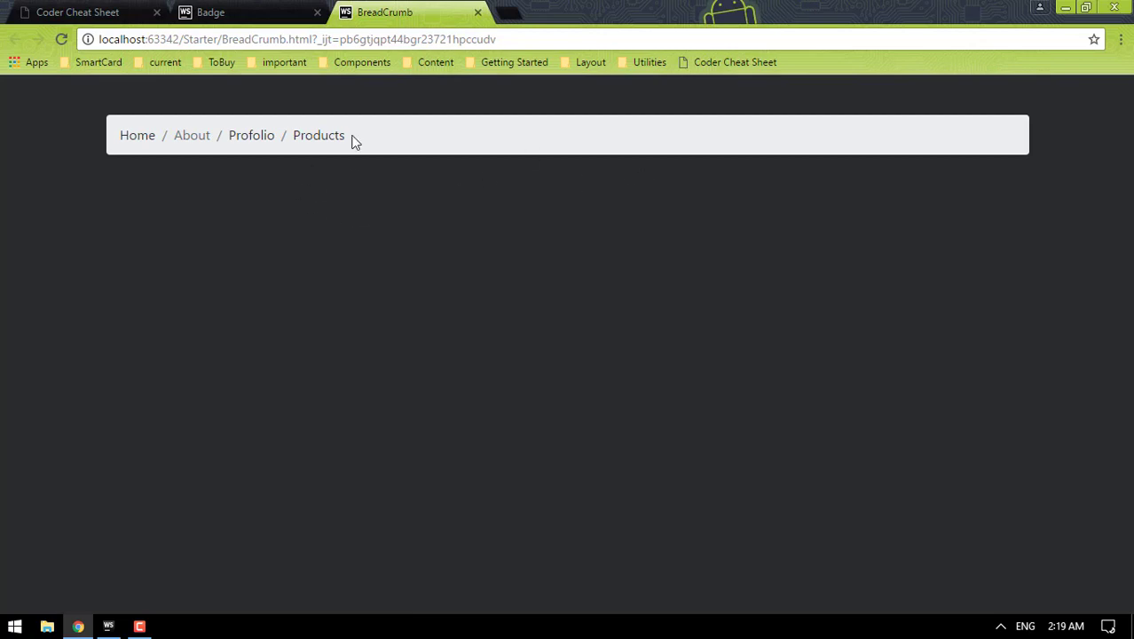
pyautogui.click(251, 12)
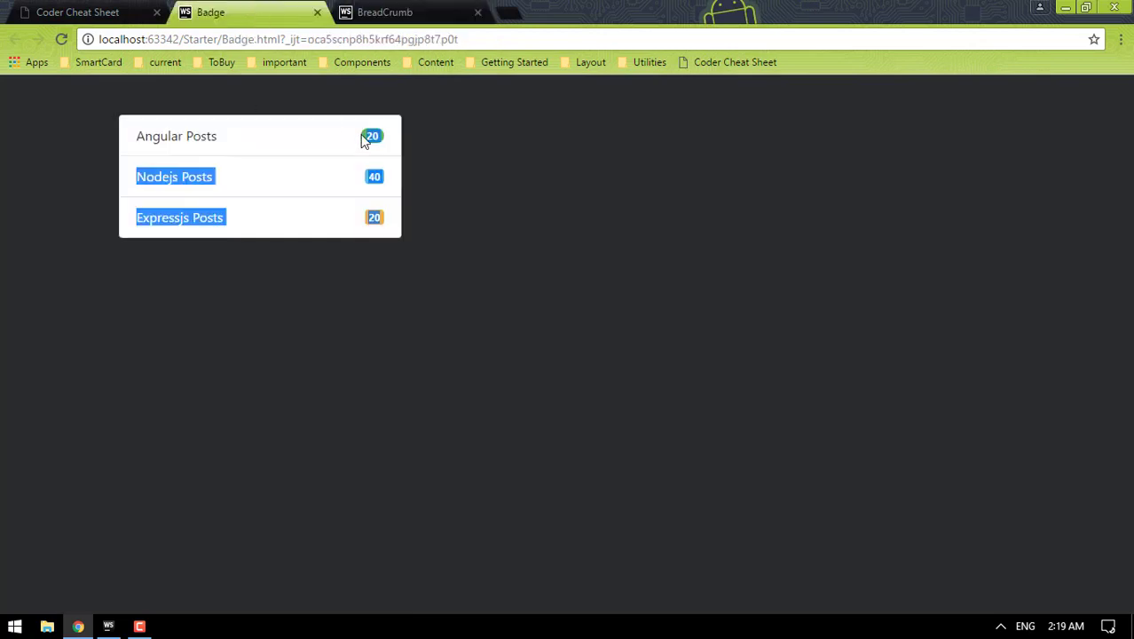
pyautogui.click(88, 10)
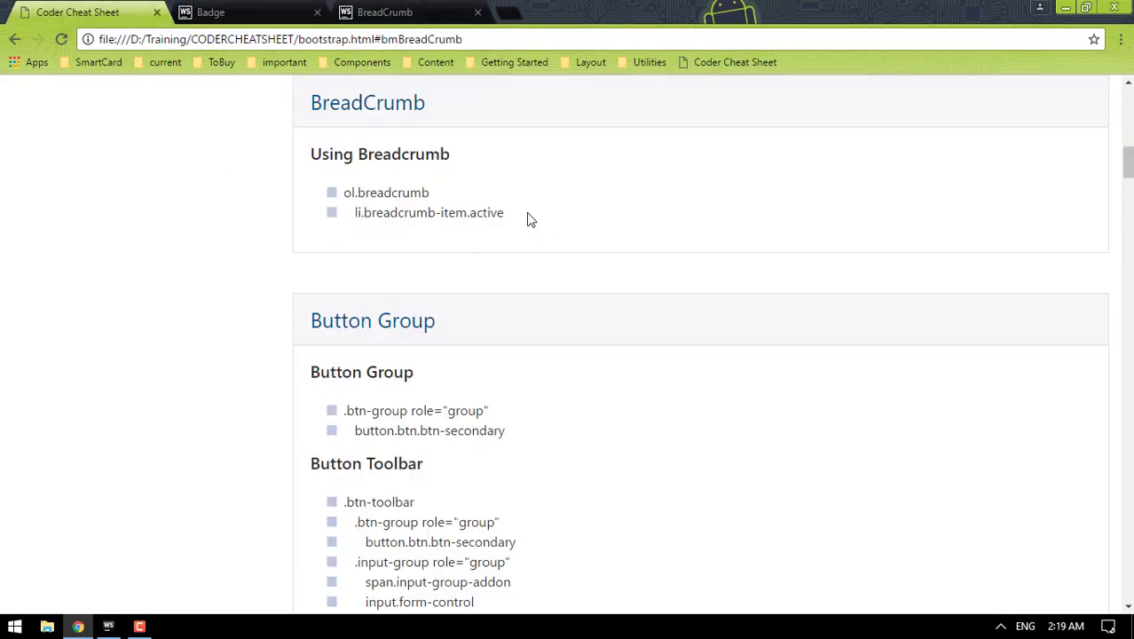
pyautogui.click(220, 12)
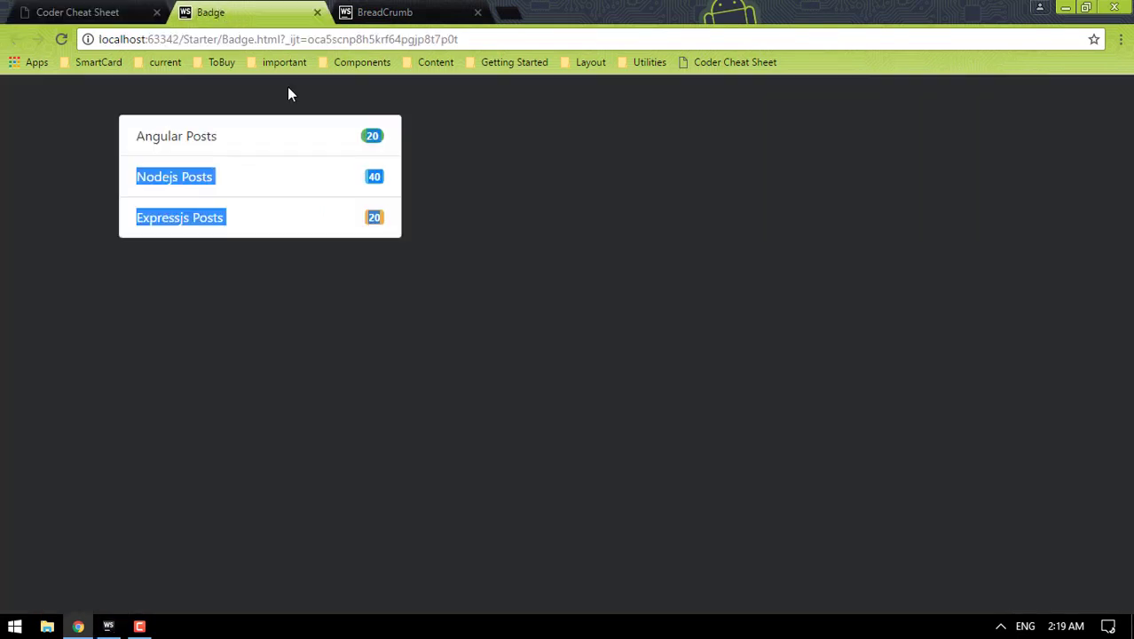
pyautogui.click(405, 15)
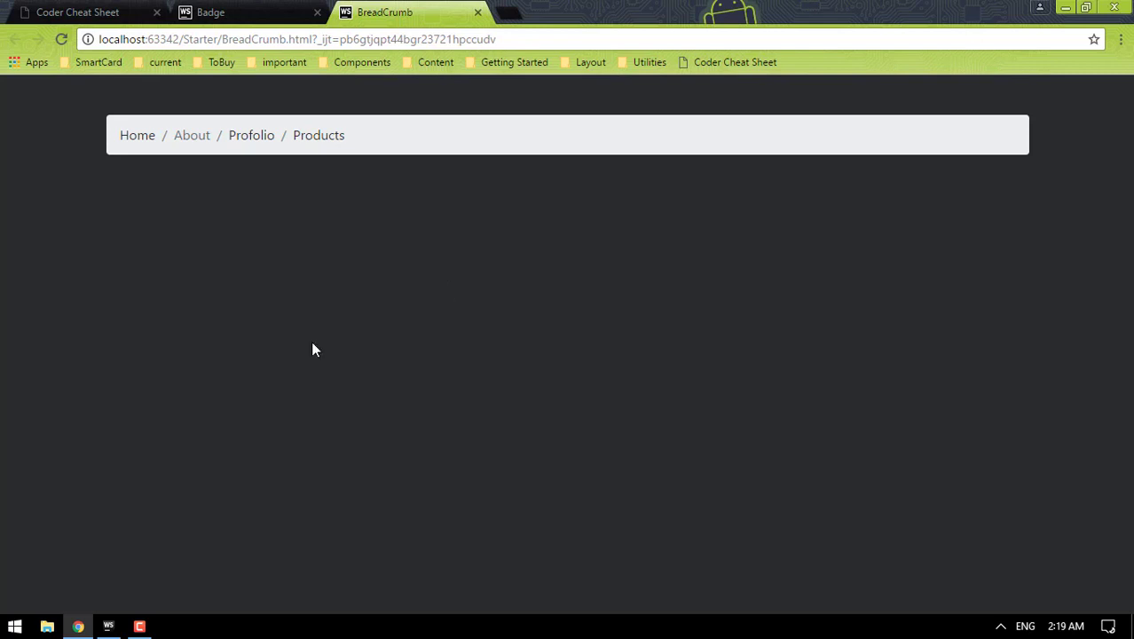
# - Review the breadcrumb and breadcrumb-item classes, including About's active class, in BreadCrumb.html
pyautogui.click(108, 625)
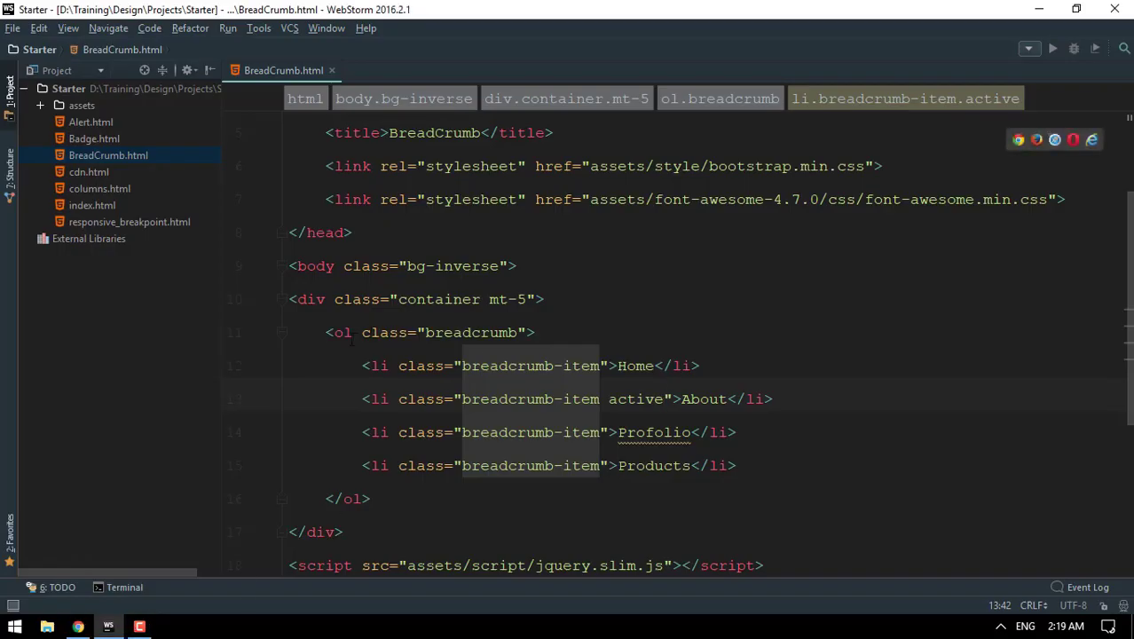
pyautogui.click(338, 332)
pyautogui.moveTo(519, 332); pyautogui.dragTo(417, 332)
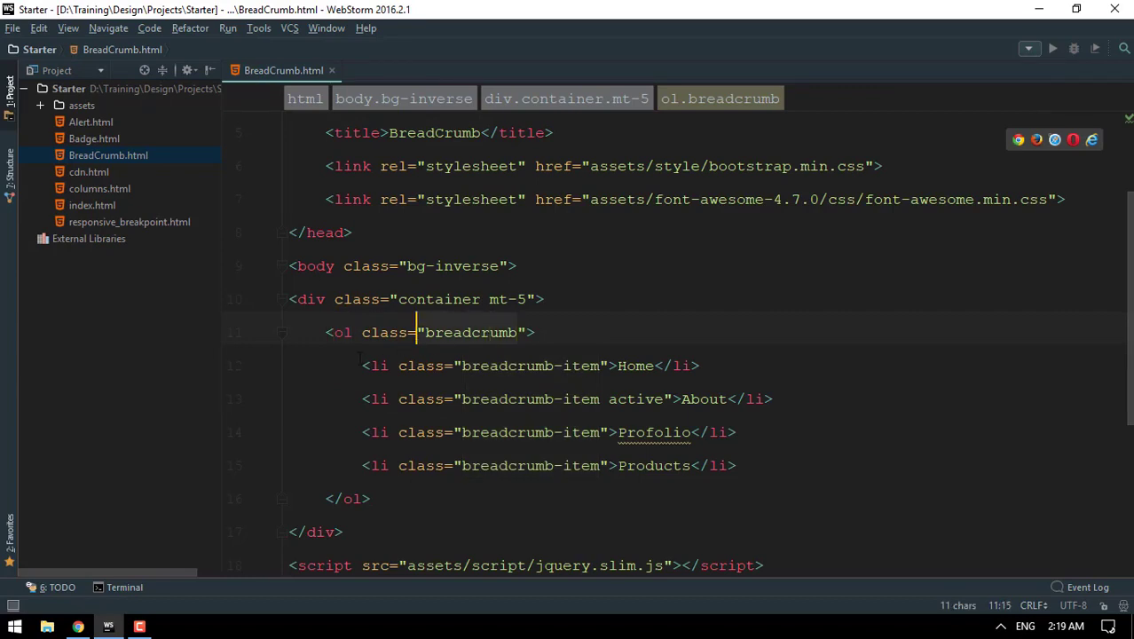
pyautogui.moveTo(362, 365); pyautogui.dragTo(737, 465)
pyautogui.click(737, 465)
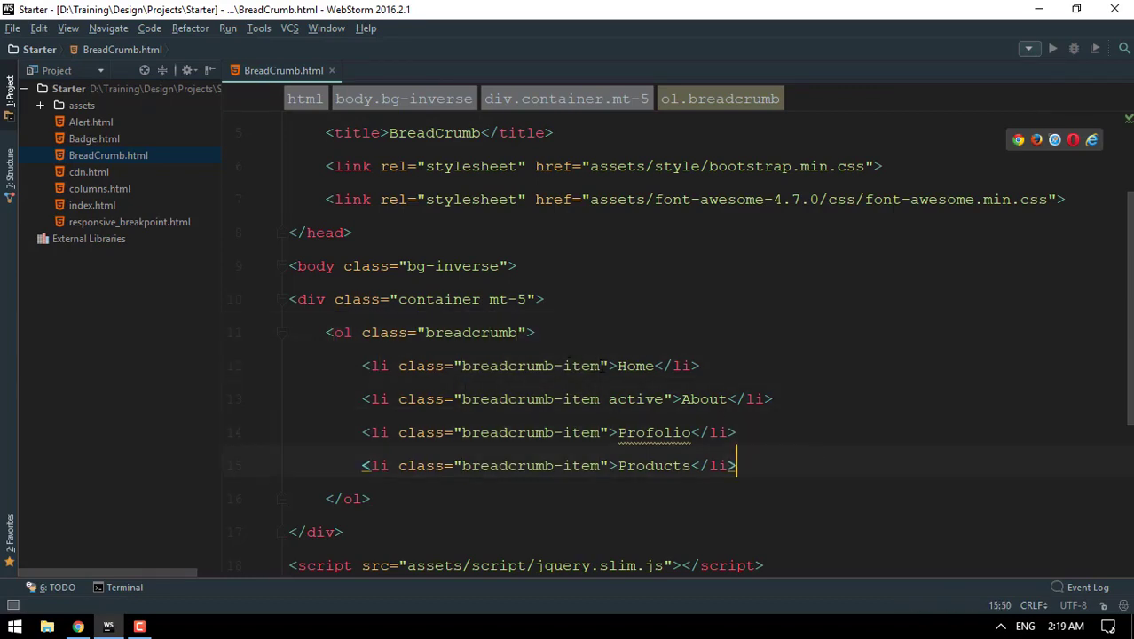
pyautogui.click(470, 365)
pyautogui.doubleClick(470, 366)
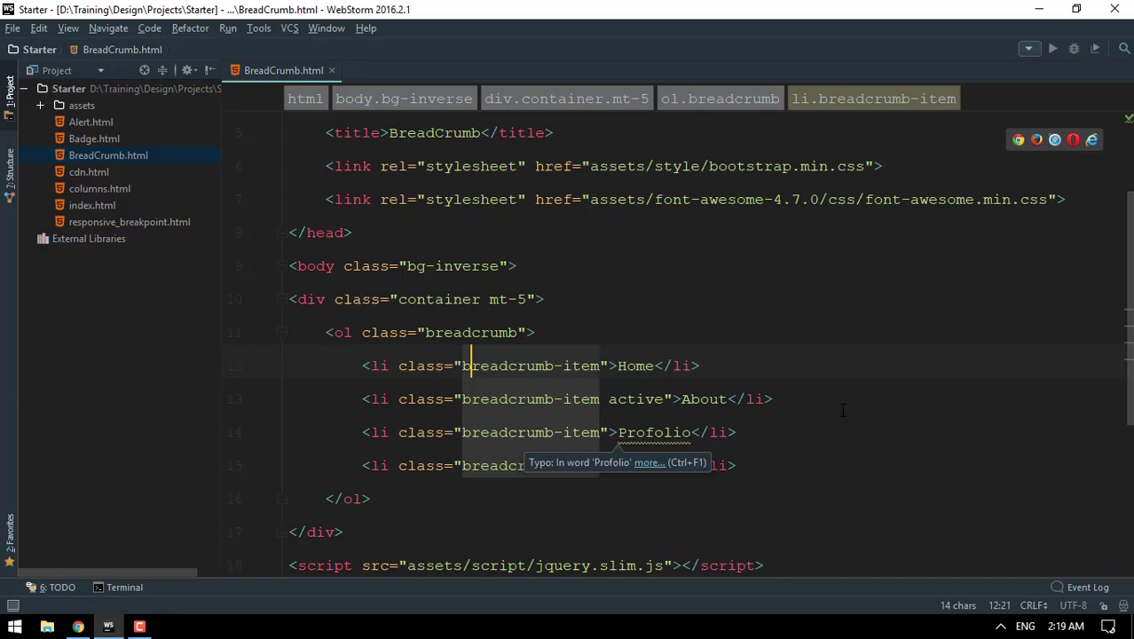
pyautogui.click(772, 399)
pyautogui.moveTo(654, 398); pyautogui.dragTo(612, 398)
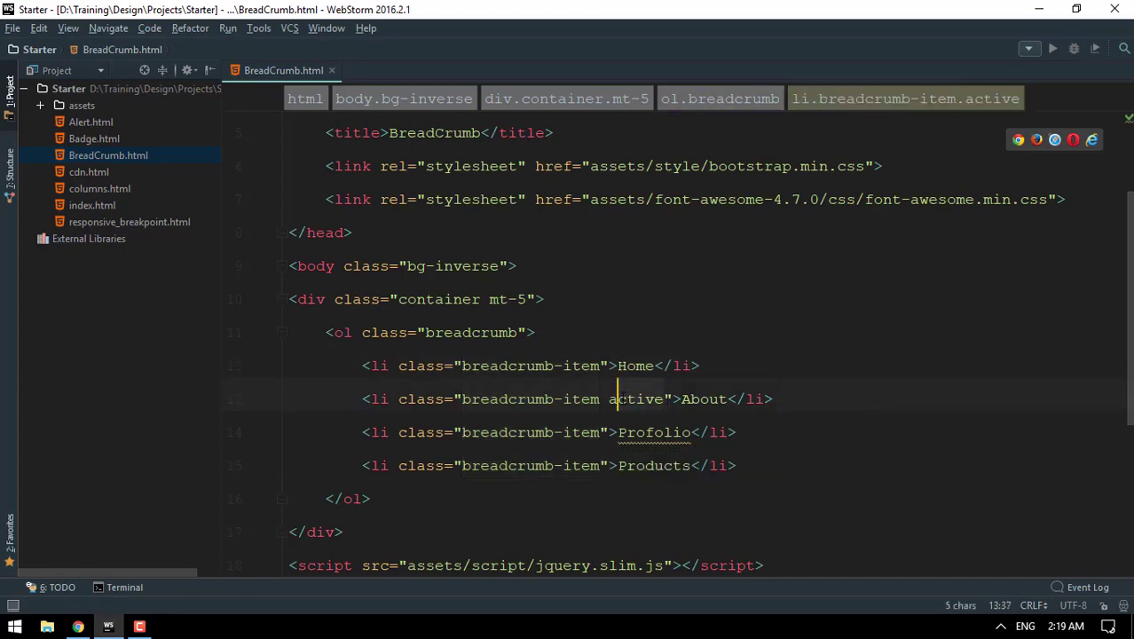
pyautogui.click(139, 627)
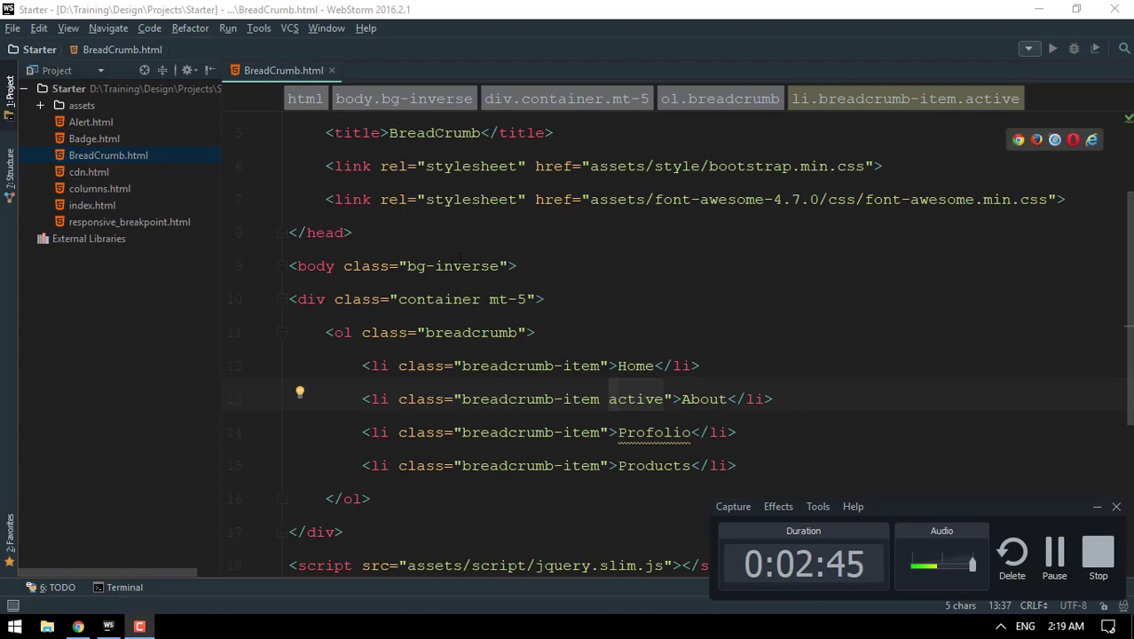